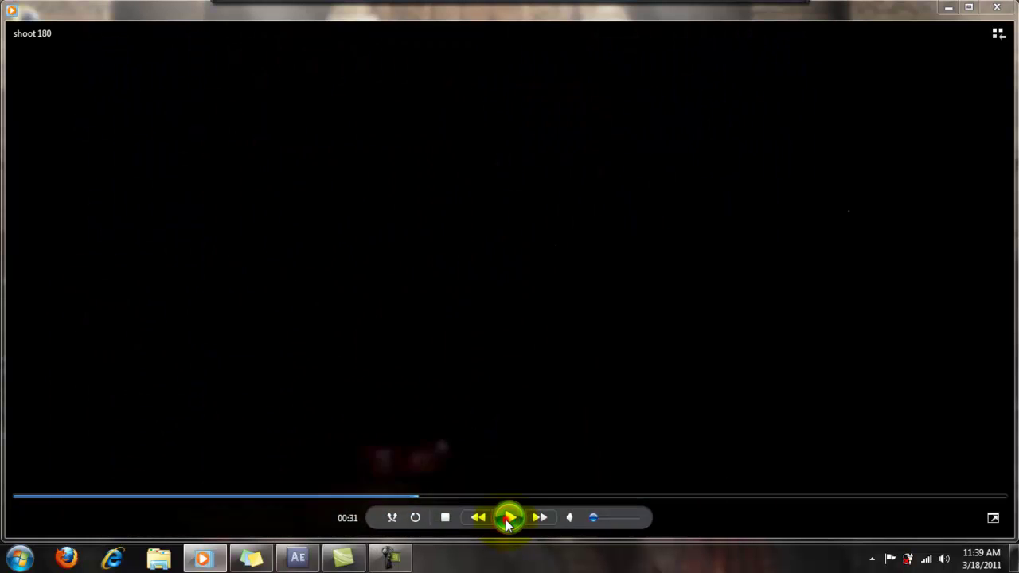
Stop Windows Media Player playback of the shoot 180 clip at 00:31 of 01:20.
{"action": "left_click", "coordinate": [507, 519]}
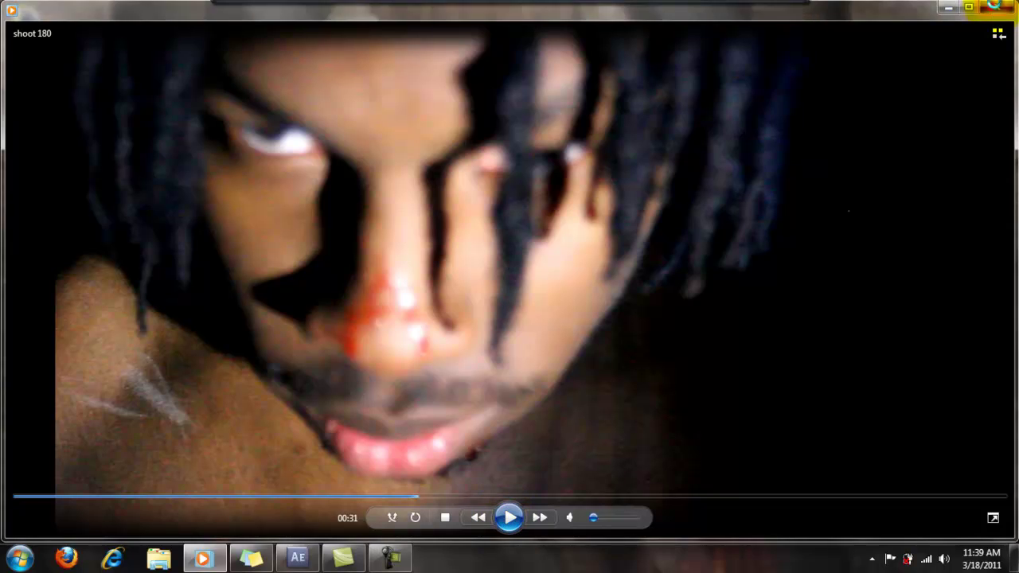
Import shoot 180.MOV from the Desktop into After Effects, accepting the Interpret Footage defaults.
{"action": "left_click", "coordinate": [995, 7]}
{"action": "left_click", "coordinate": [298, 557]}
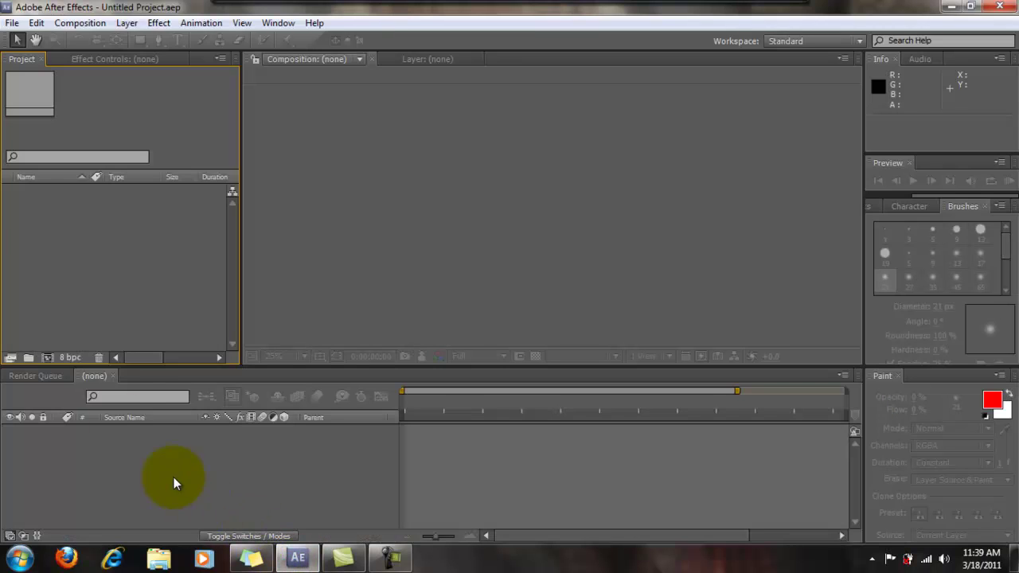
{"action": "left_click", "coordinate": [12, 23]}
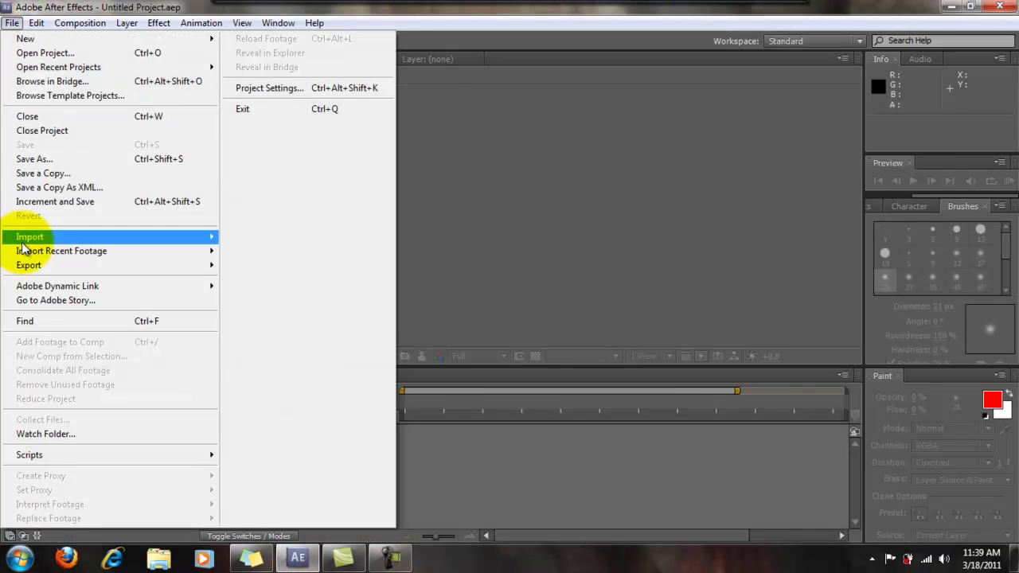
{"action": "mouse_move", "coordinate": [24, 237]}
{"action": "left_click", "coordinate": [236, 239]}
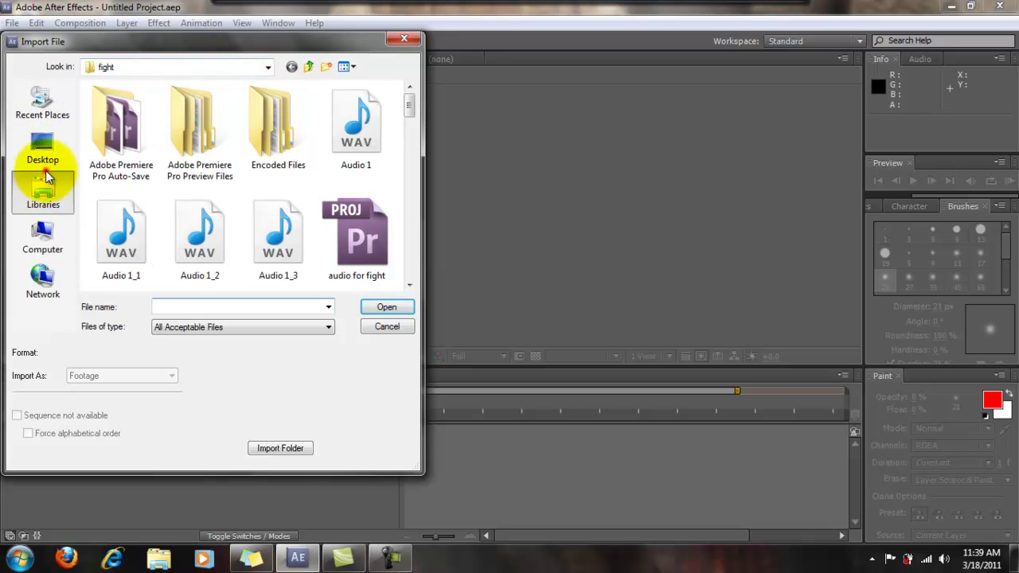
{"action": "left_click", "coordinate": [46, 159]}
{"action": "scroll", "coordinate": [148, 194], "scroll_direction": "down", "scroll_amount": 5}
{"action": "scroll", "coordinate": [148, 255], "scroll_direction": "up", "scroll_amount": 5}
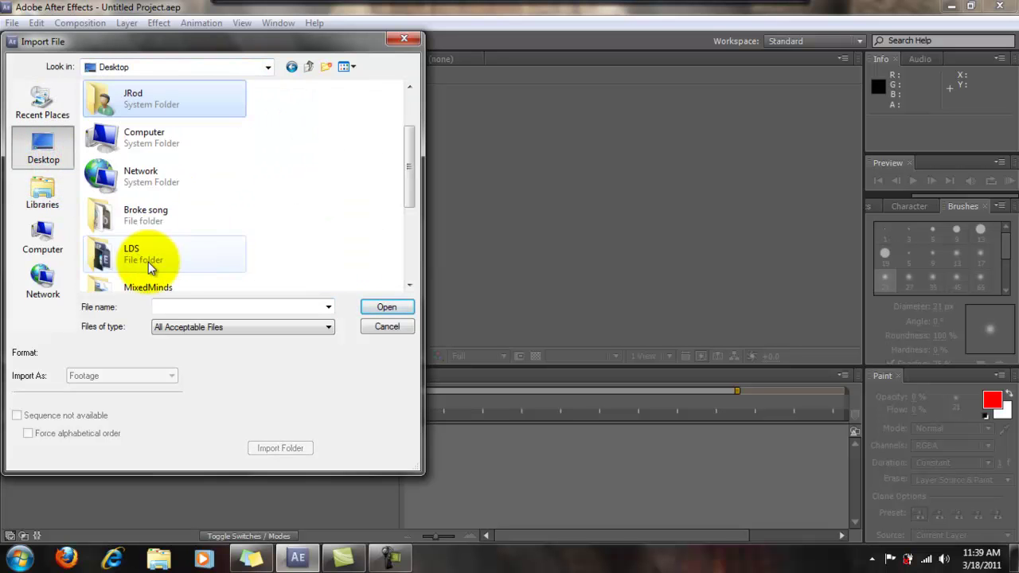
{"action": "scroll", "coordinate": [148, 231], "scroll_direction": "down", "scroll_amount": 5}
{"action": "left_click", "coordinate": [171, 273]}
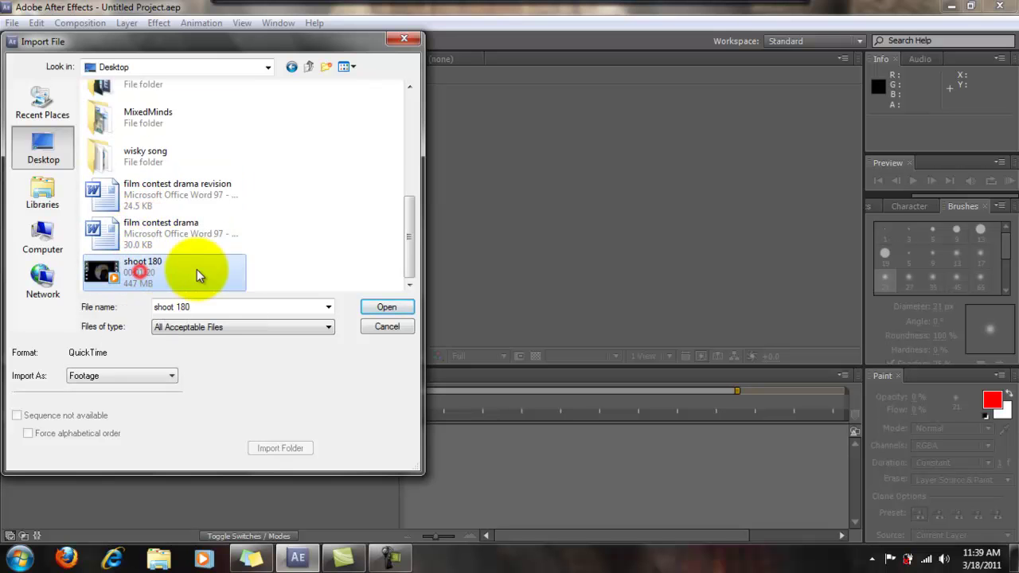
{"action": "left_click", "coordinate": [386, 307]}
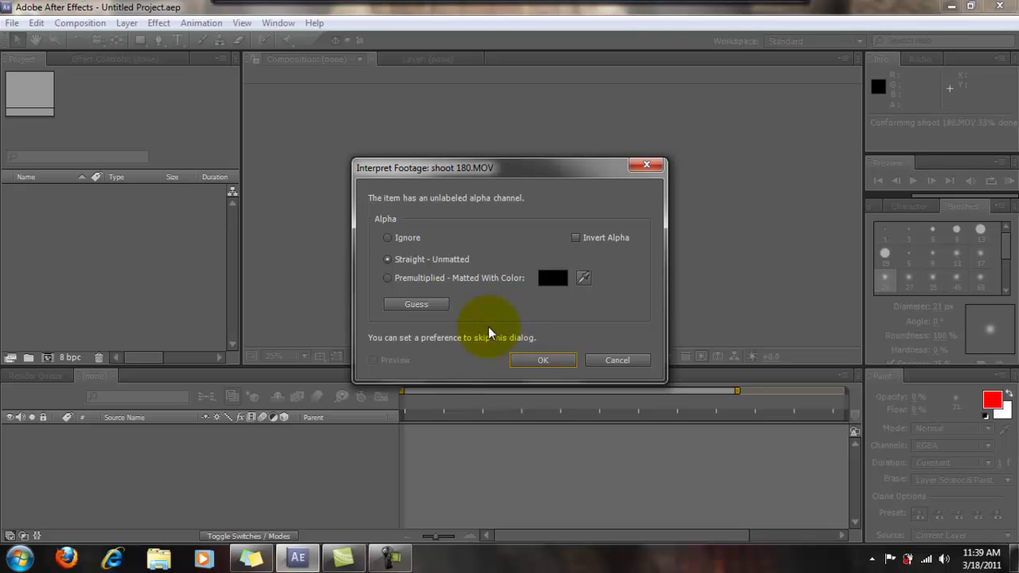
{"action": "left_click", "coordinate": [539, 366]}
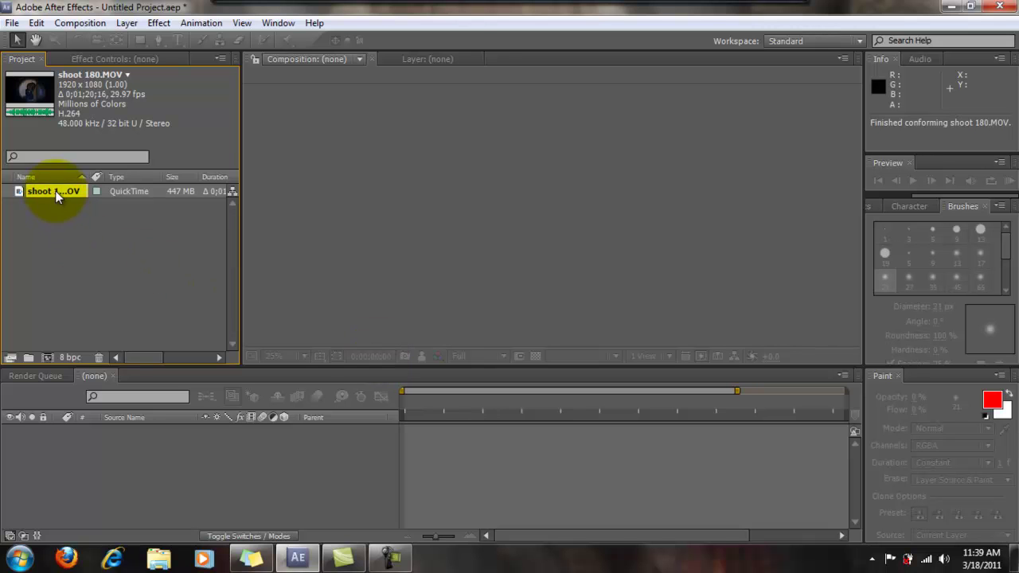
Create a shoot 180 composition from the clip and trim the layer to about 0:28–0:41.
{"action": "left_click_drag", "start_coordinate": [55, 190], "coordinate": [72, 490]}
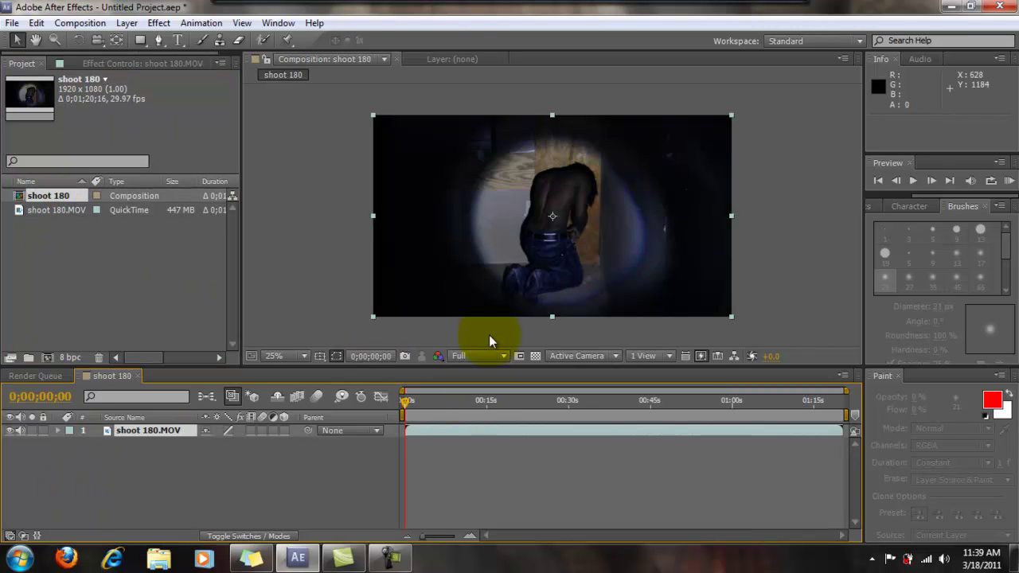
{"action": "left_click", "coordinate": [545, 406]}
{"action": "left_click_drag", "start_coordinate": [545, 408], "coordinate": [575, 406]}
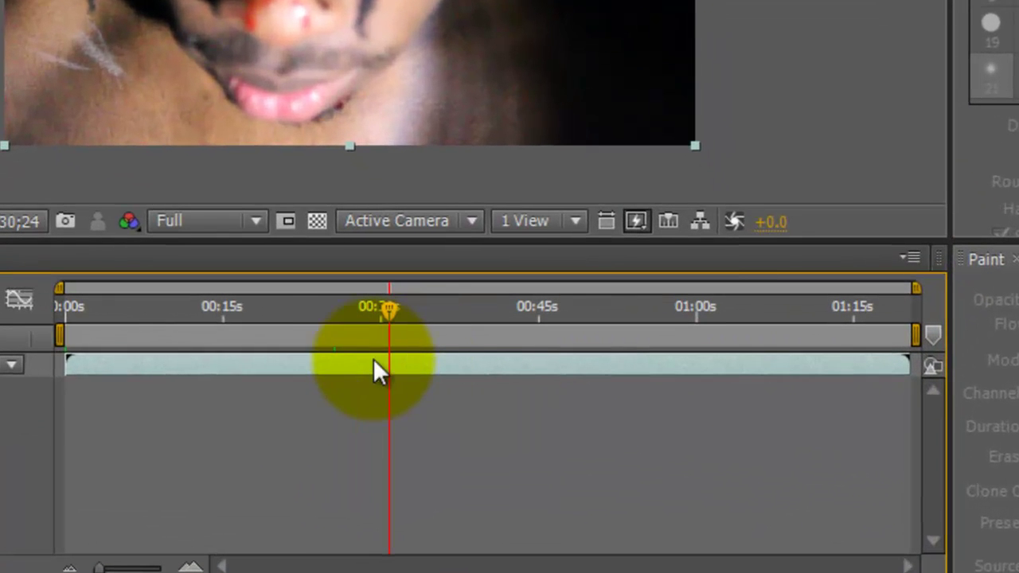
{"action": "left_click_drag", "start_coordinate": [63, 365], "coordinate": [360, 363]}
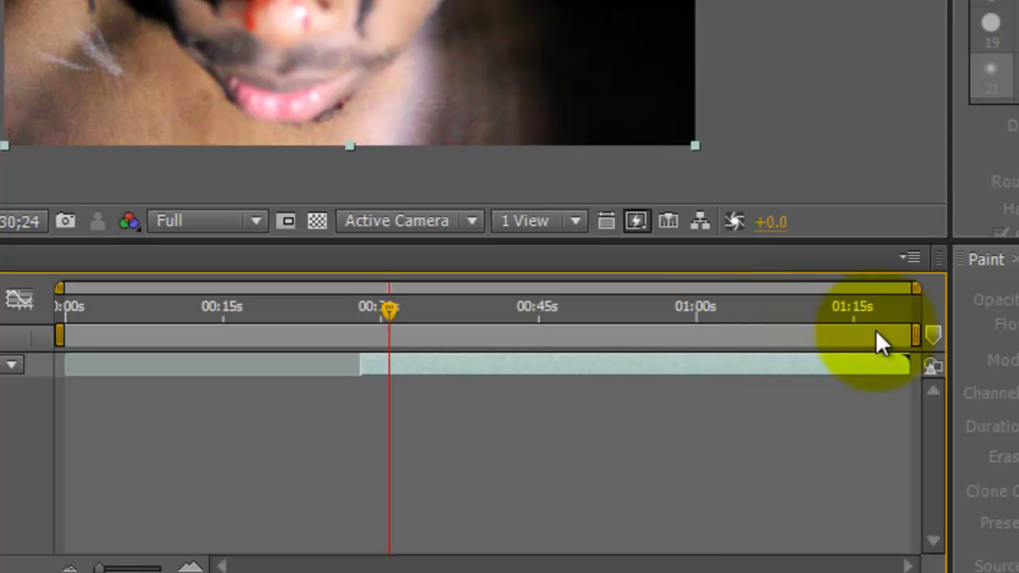
{"action": "left_click_drag", "start_coordinate": [905, 364], "coordinate": [492, 367]}
Set the work area from 0;00;27;19 to 0;00;40;28 with B and N.
{"action": "left_click", "coordinate": [366, 321]}
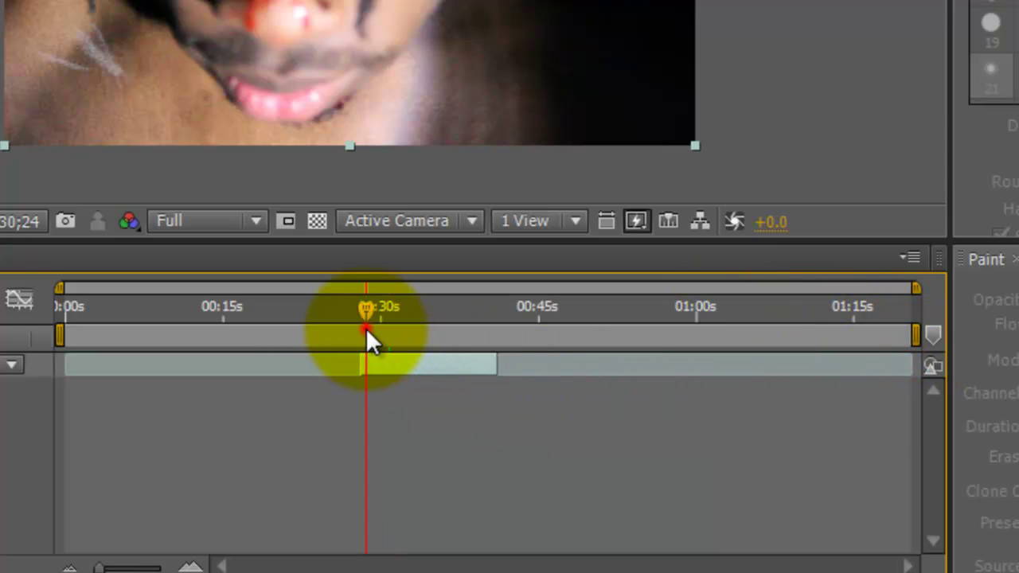
{"action": "key", "text": "b"}
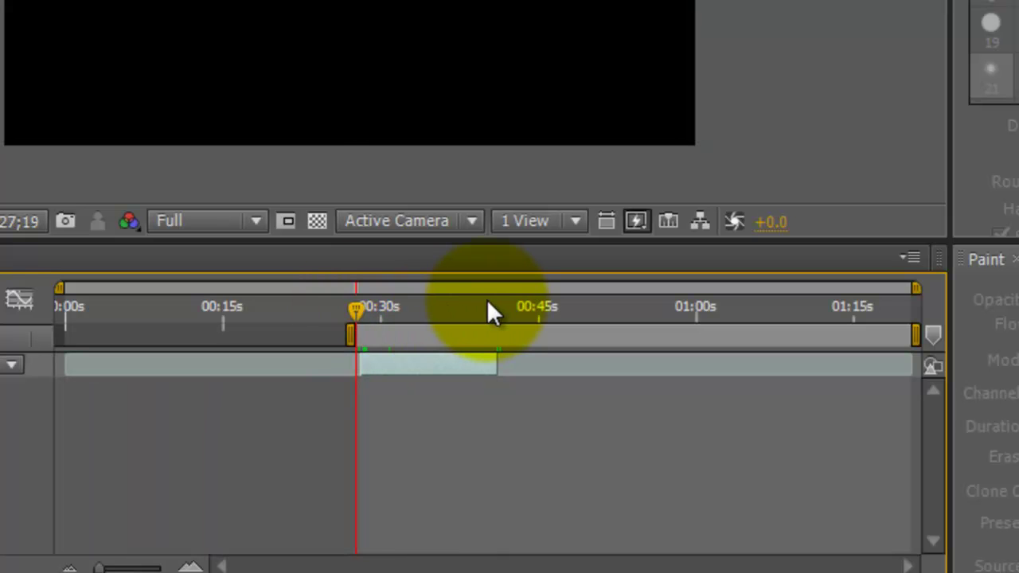
{"action": "left_click", "coordinate": [488, 301]}
{"action": "left_click_drag", "start_coordinate": [490, 303], "coordinate": [495, 303]}
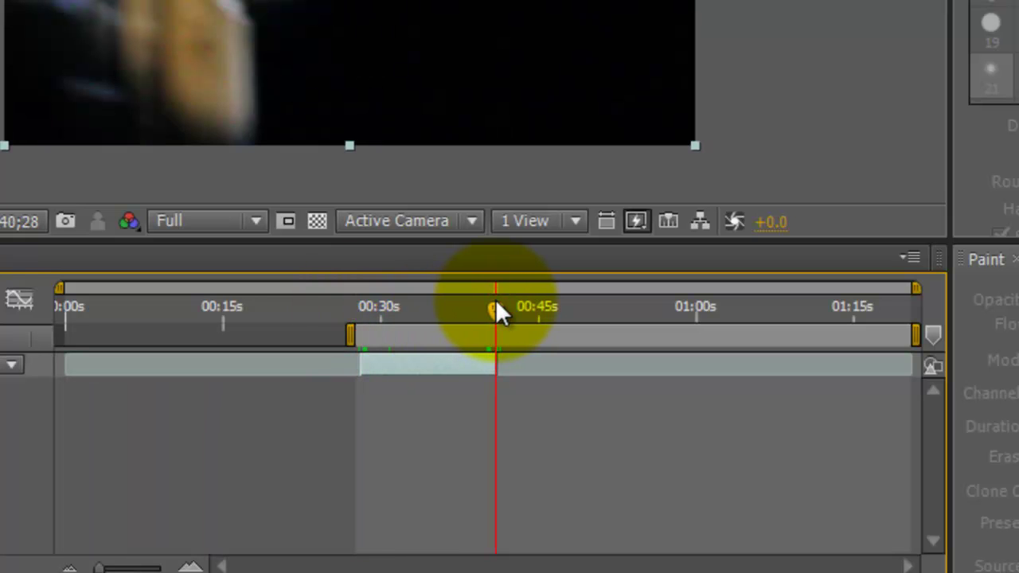
{"action": "key", "text": "n"}
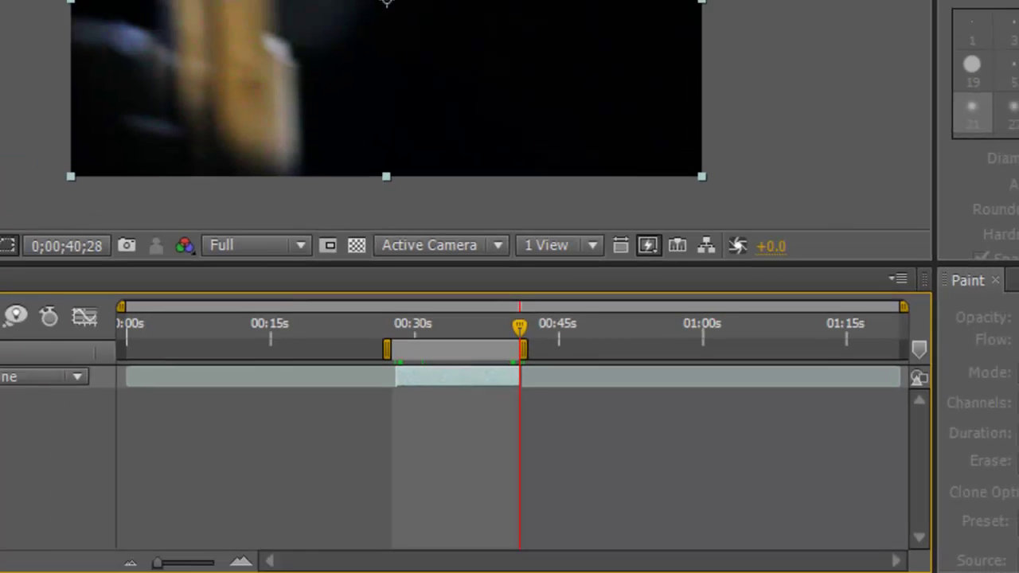
{"action": "left_click", "coordinate": [7, 2]}
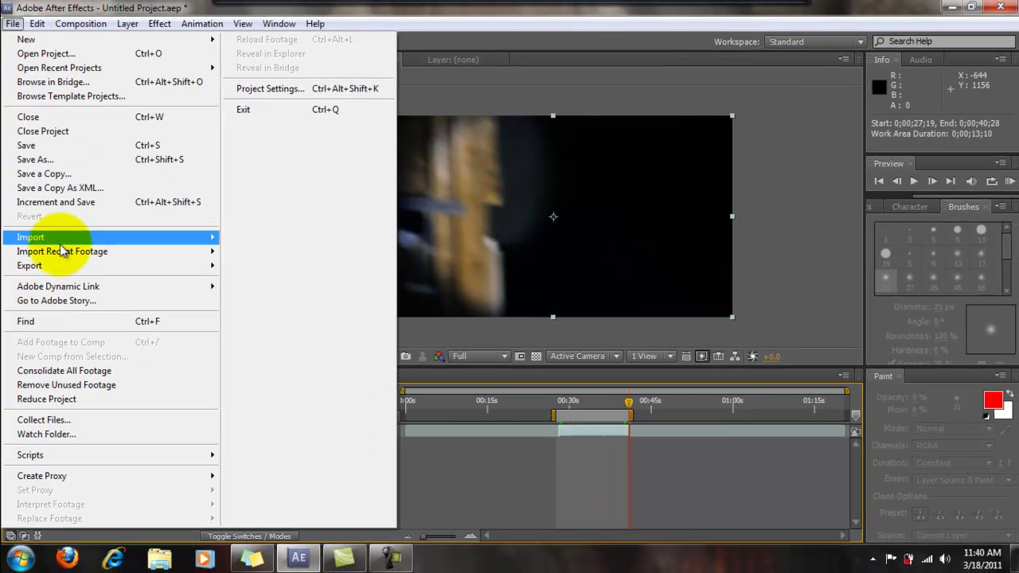
Queue the composition for rendering with QuickTime output, RGB + Alpha channels, and post-render action None.
{"action": "mouse_move", "coordinate": [80, 23]}
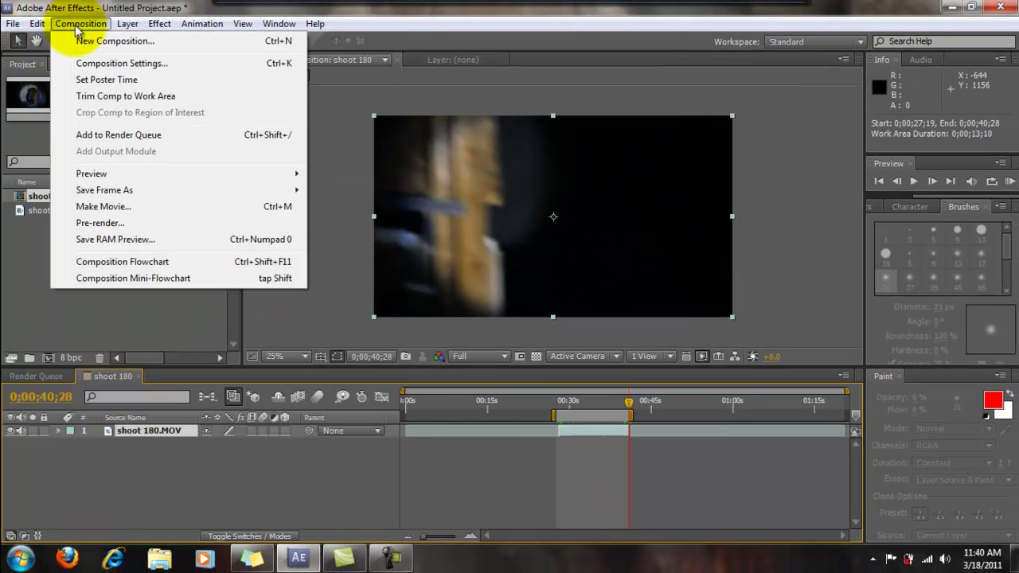
{"action": "left_click", "coordinate": [105, 135]}
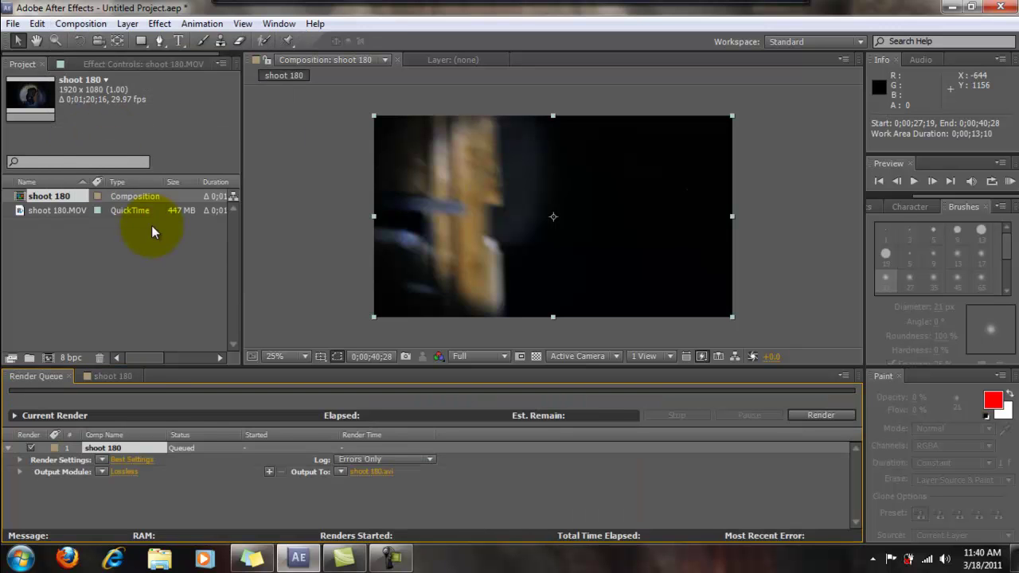
{"action": "left_click", "coordinate": [124, 471]}
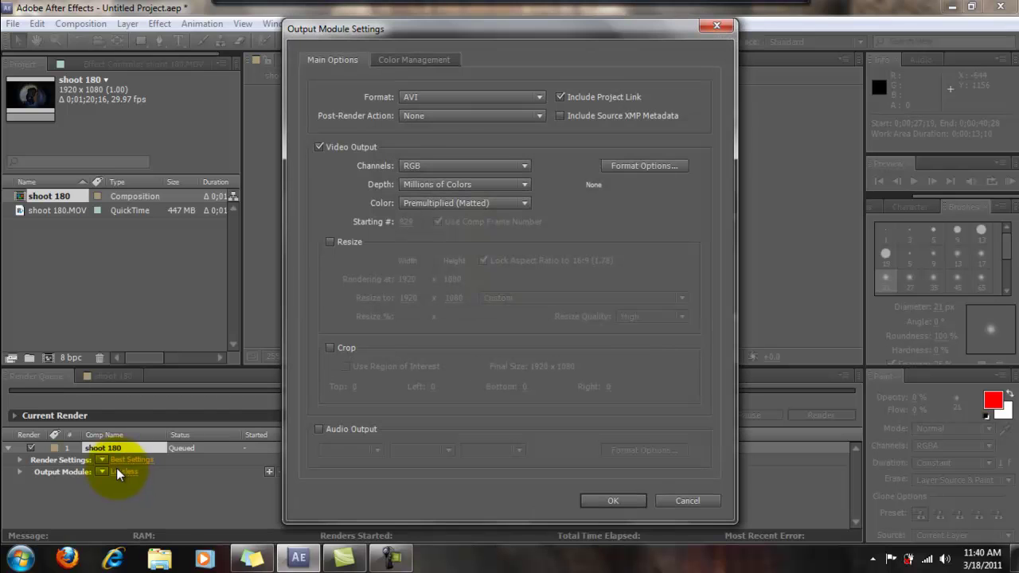
{"action": "left_click", "coordinate": [448, 101]}
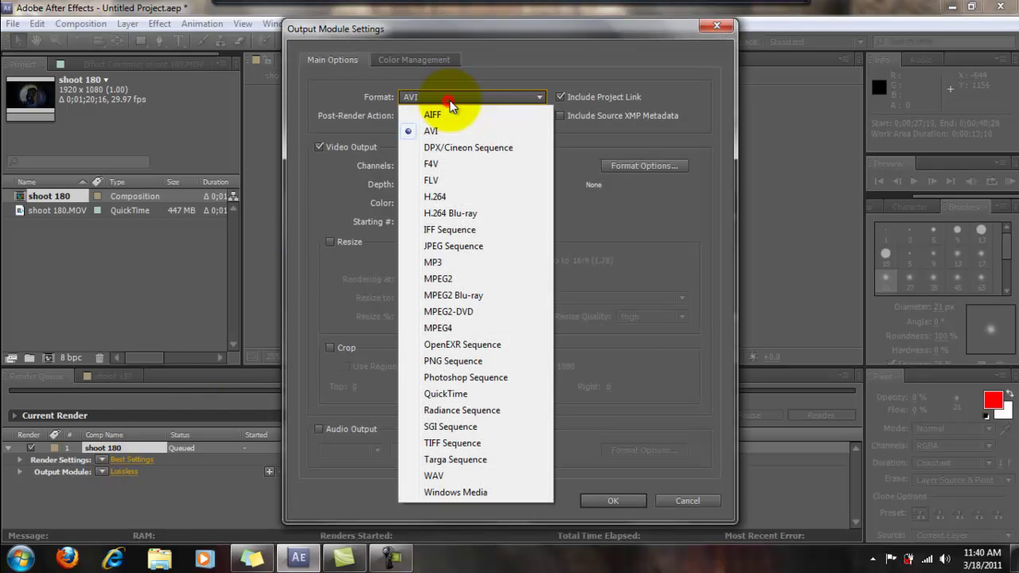
{"action": "left_click", "coordinate": [446, 396]}
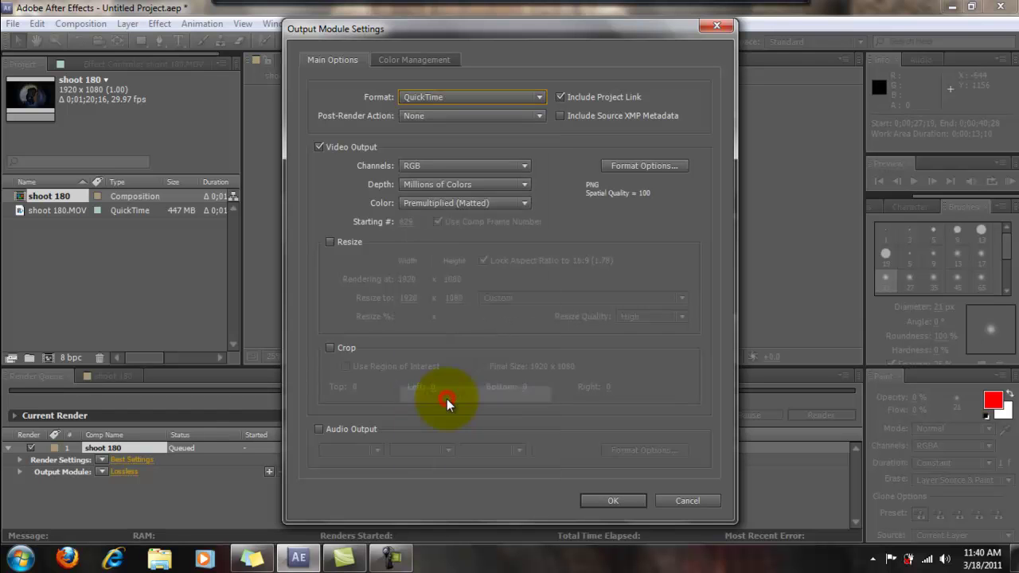
{"action": "left_click", "coordinate": [455, 116]}
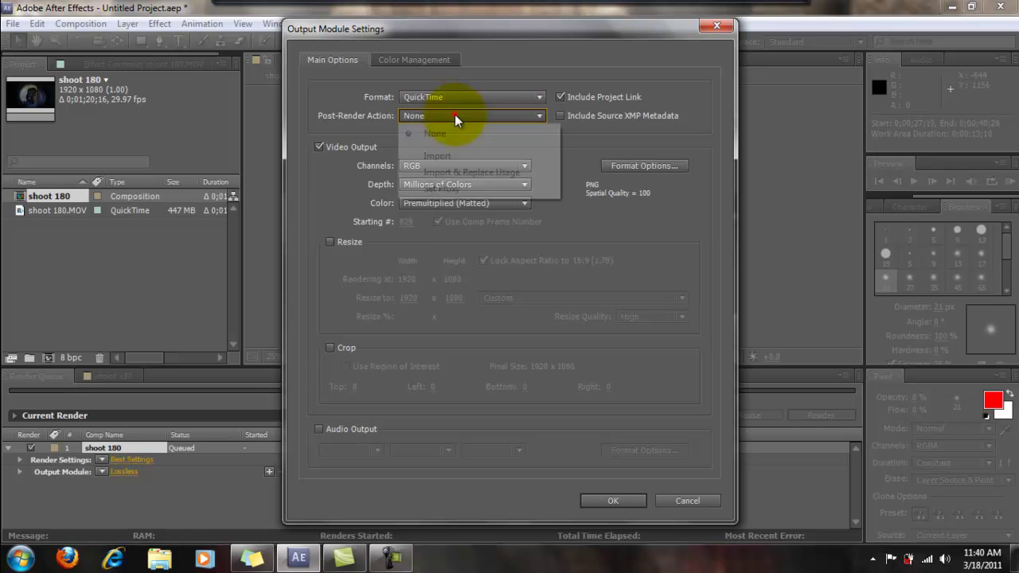
{"action": "left_click", "coordinate": [410, 167]}
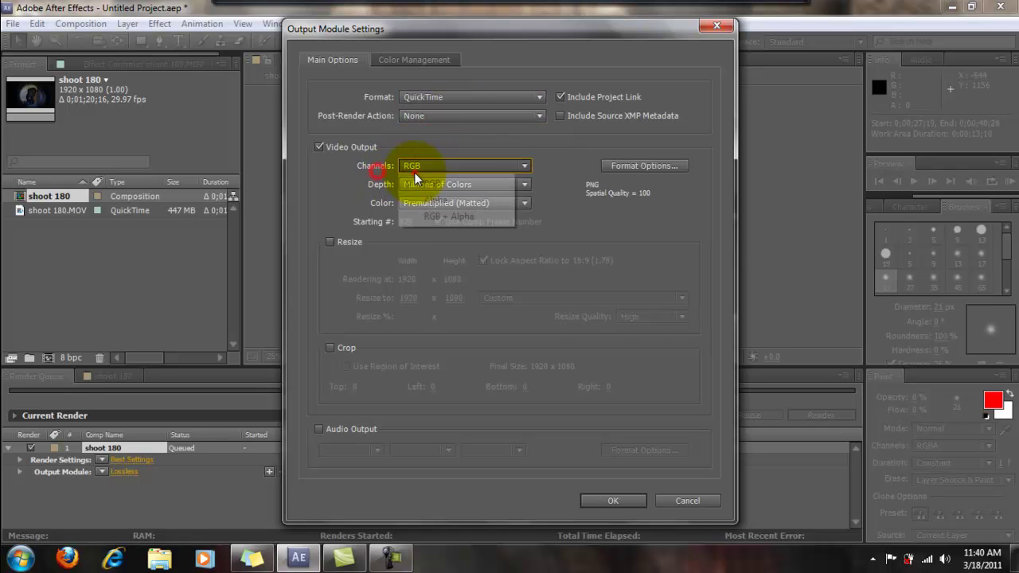
{"action": "left_click", "coordinate": [430, 216]}
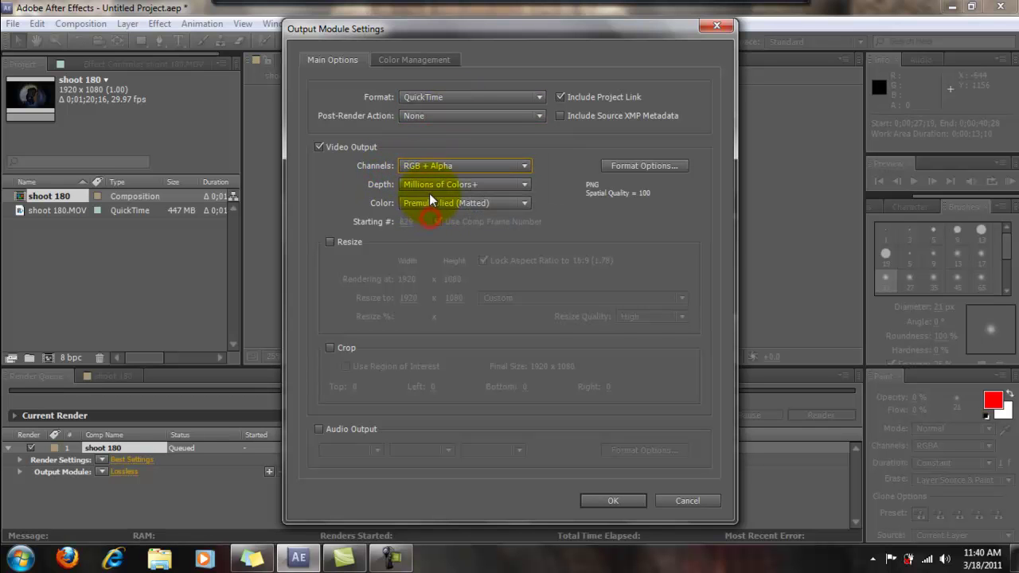
Keep the QuickTime video codec at PNG with quality 100 in Format Options.
{"action": "left_click", "coordinate": [629, 164]}
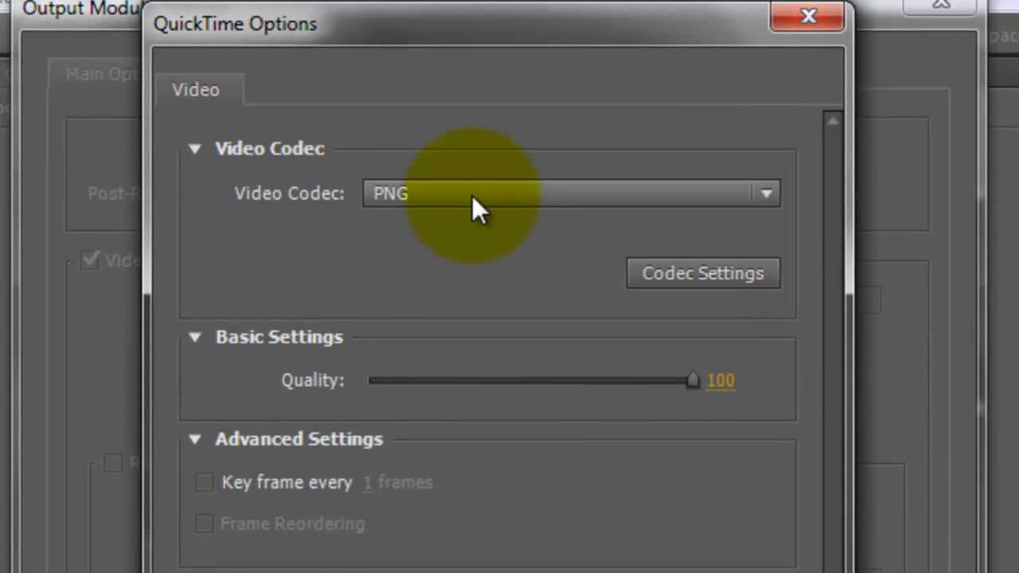
{"action": "left_click", "coordinate": [467, 204]}
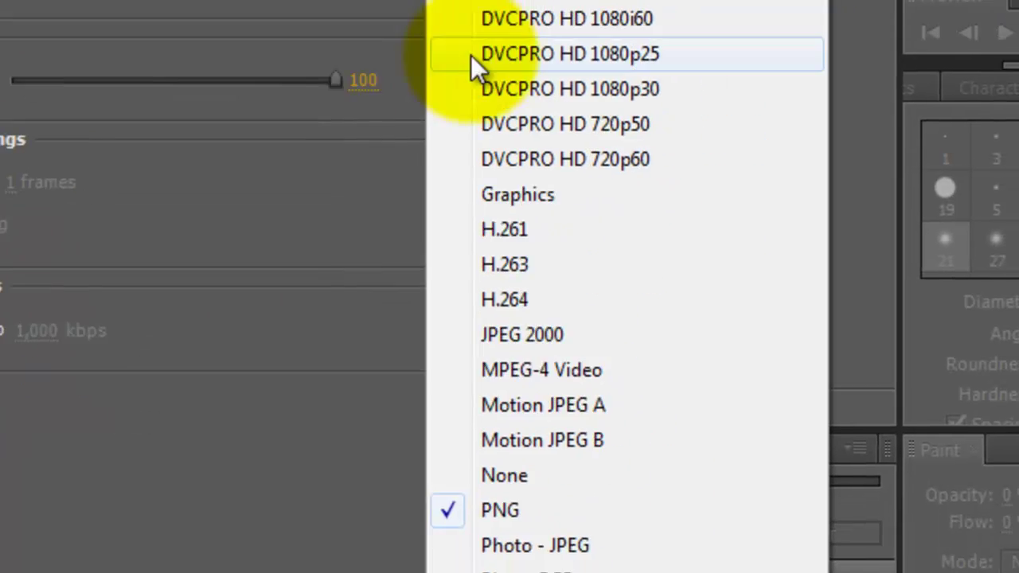
{"action": "left_click", "coordinate": [480, 506]}
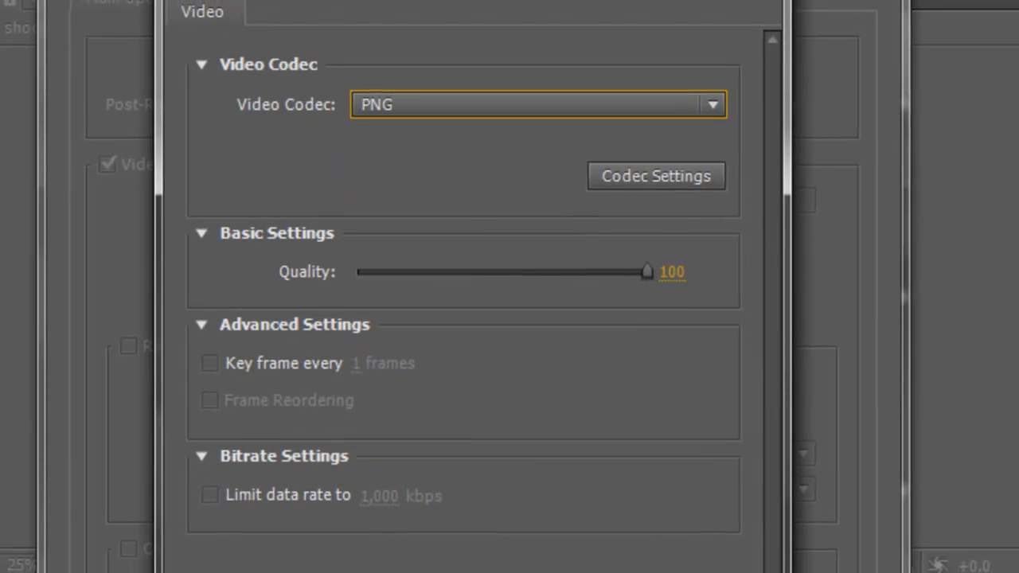
Enable audio output at 48.000 kHz stereo.
{"action": "key", "text": "Return"}
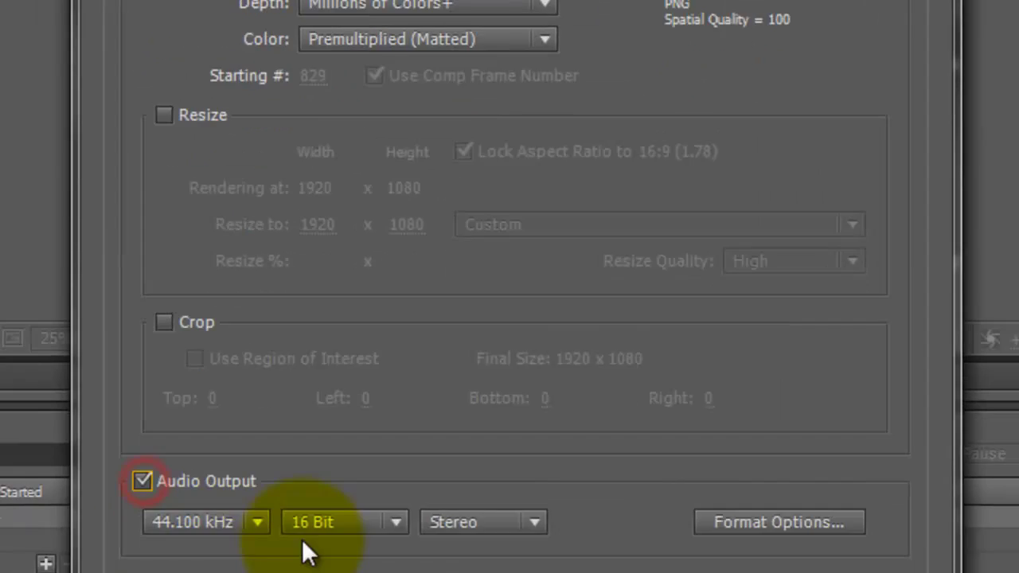
{"action": "left_click", "coordinate": [228, 423]}
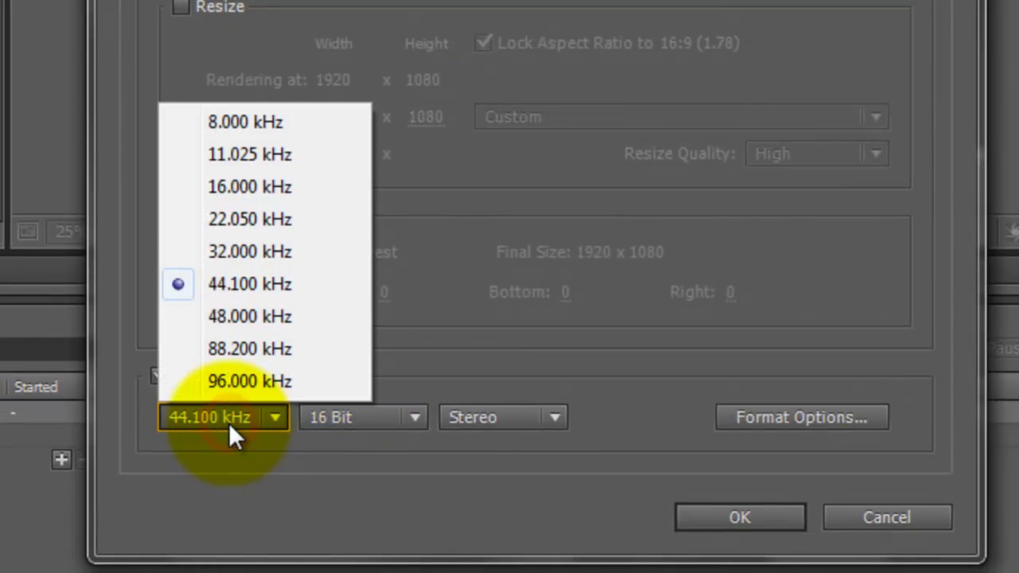
{"action": "left_click", "coordinate": [260, 319]}
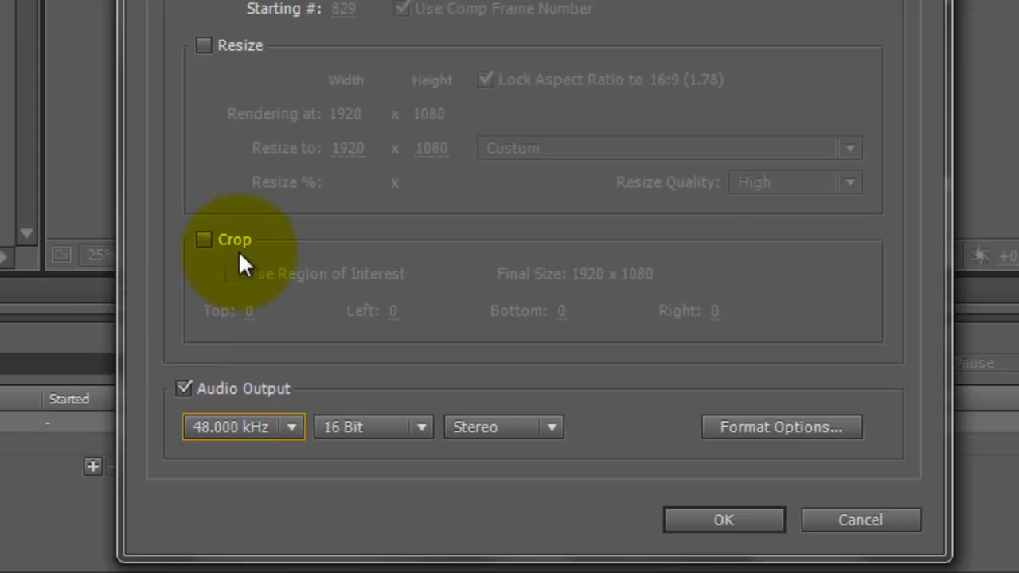
Resize the output to 1920×1080 at High quality, confirm the settings, and start the render.
{"action": "left_click", "coordinate": [204, 58]}
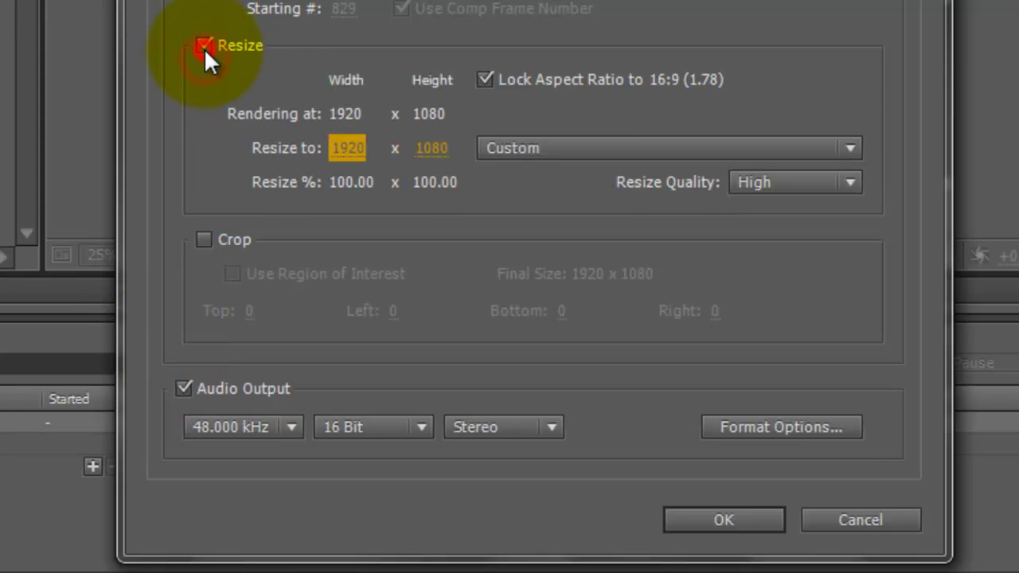
{"action": "left_click", "coordinate": [745, 183]}
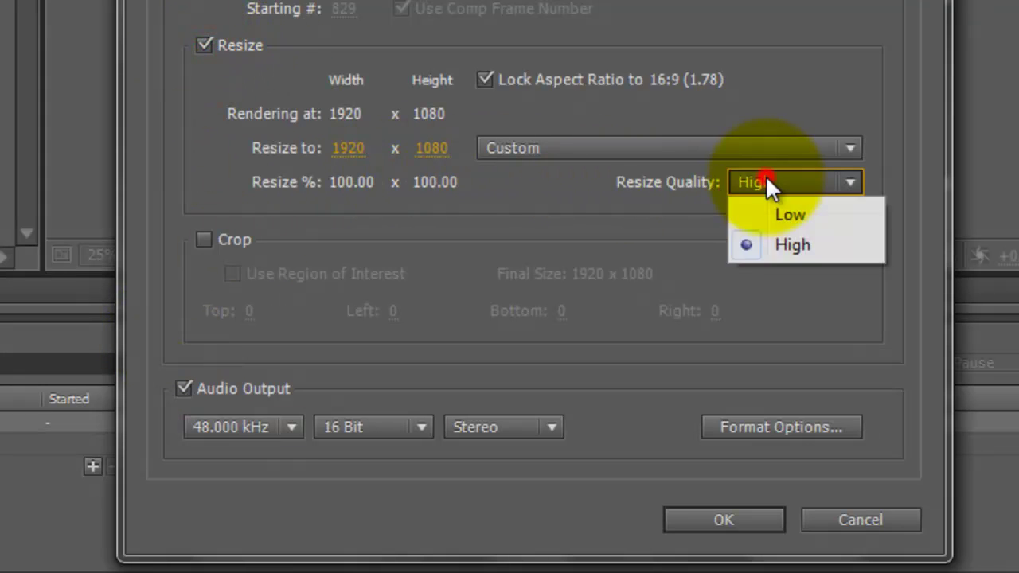
{"action": "left_click", "coordinate": [768, 179]}
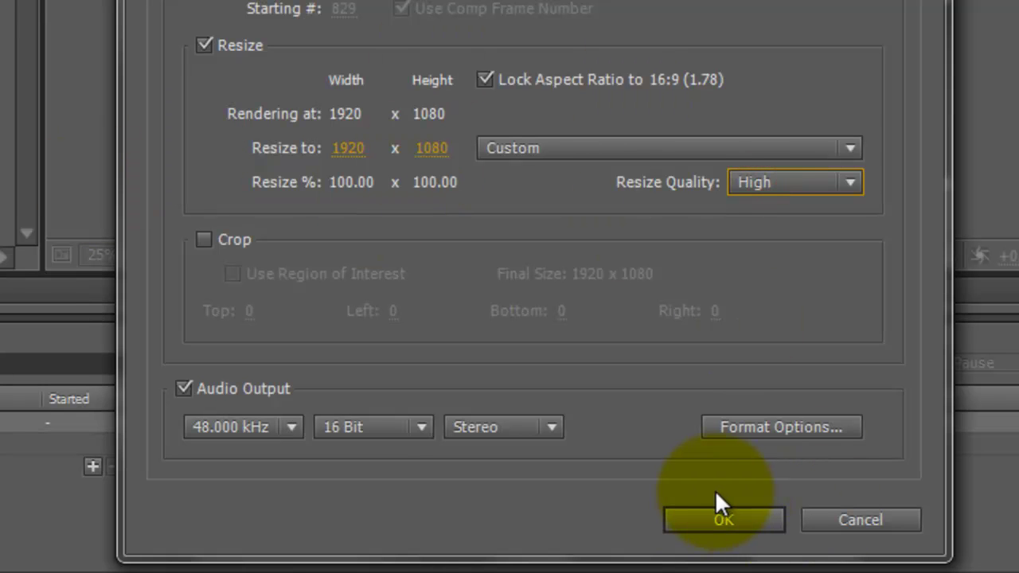
{"action": "left_click", "coordinate": [719, 522]}
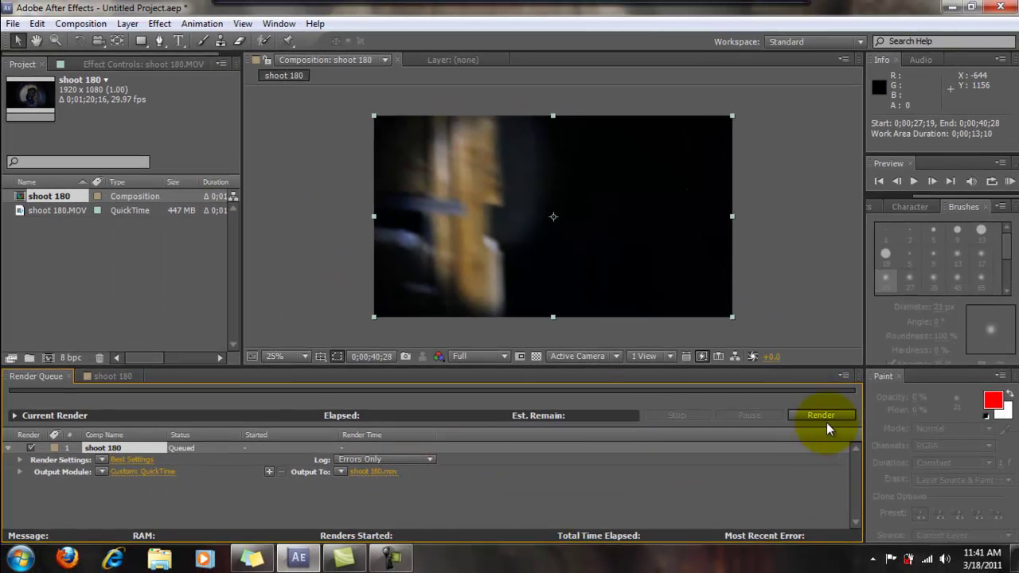
{"action": "left_click", "coordinate": [825, 420]}
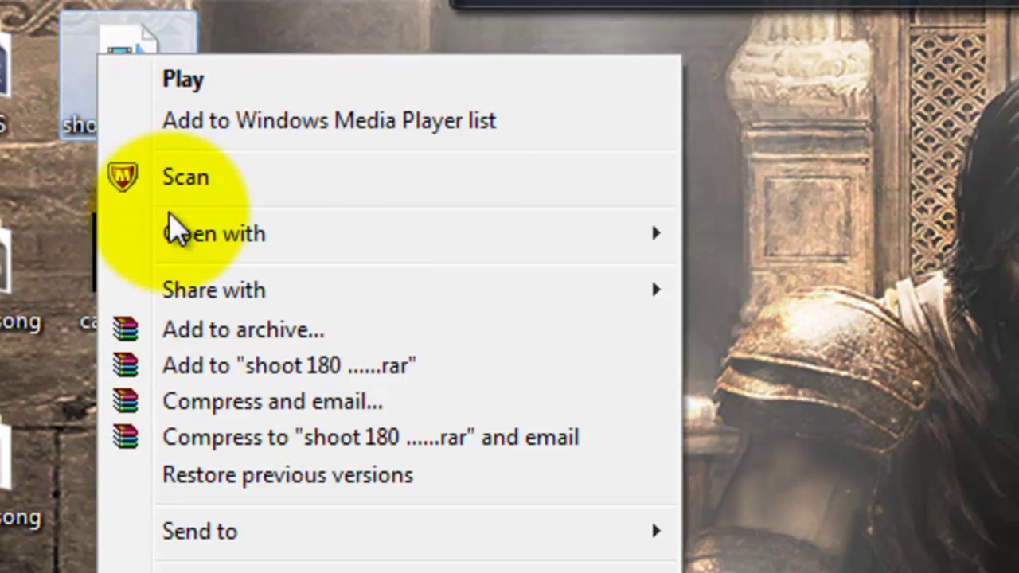
Dismiss the file's context menu and launch Adobe Media Encoder CS5 via a Start search for 'media'.
{"action": "left_click", "coordinate": [805, 114]}
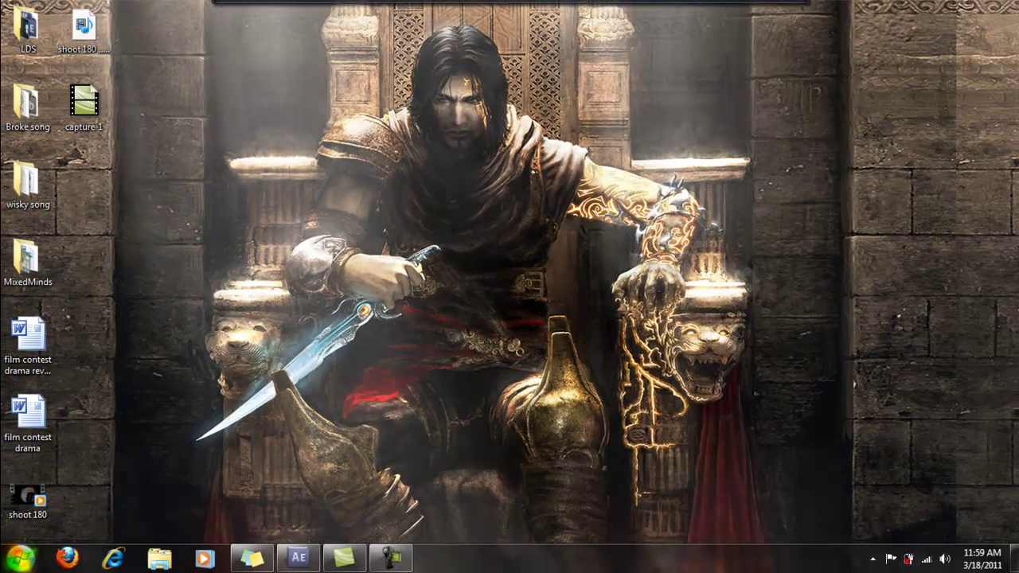
{"action": "left_click", "coordinate": [19, 559]}
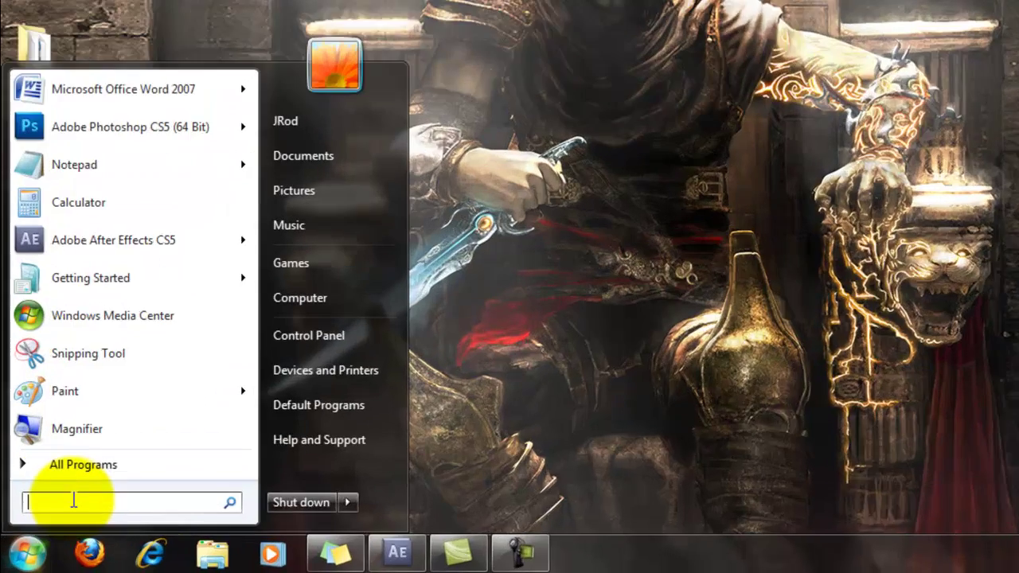
{"action": "type", "text": "media"}
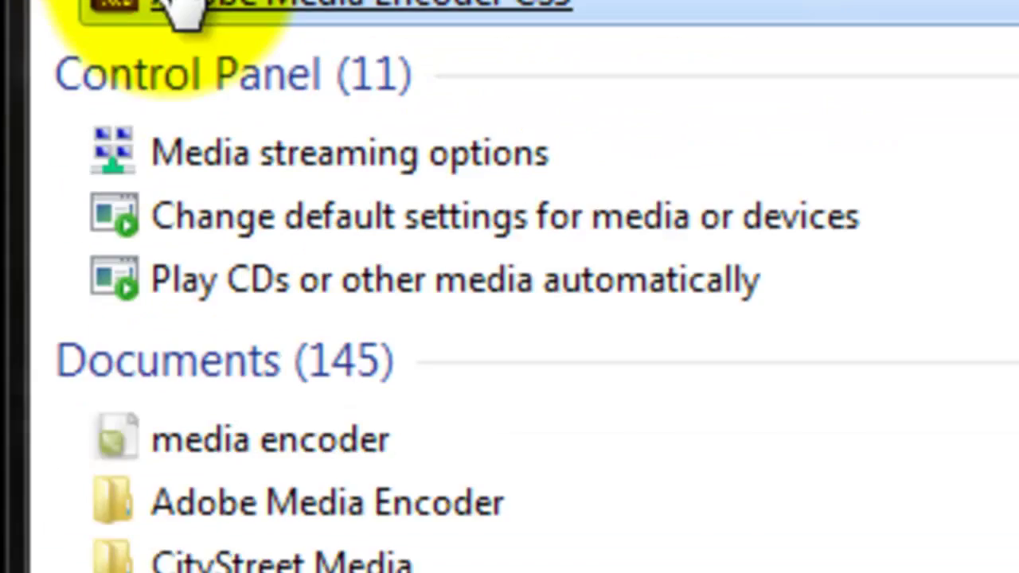
{"action": "left_click", "coordinate": [191, 8]}
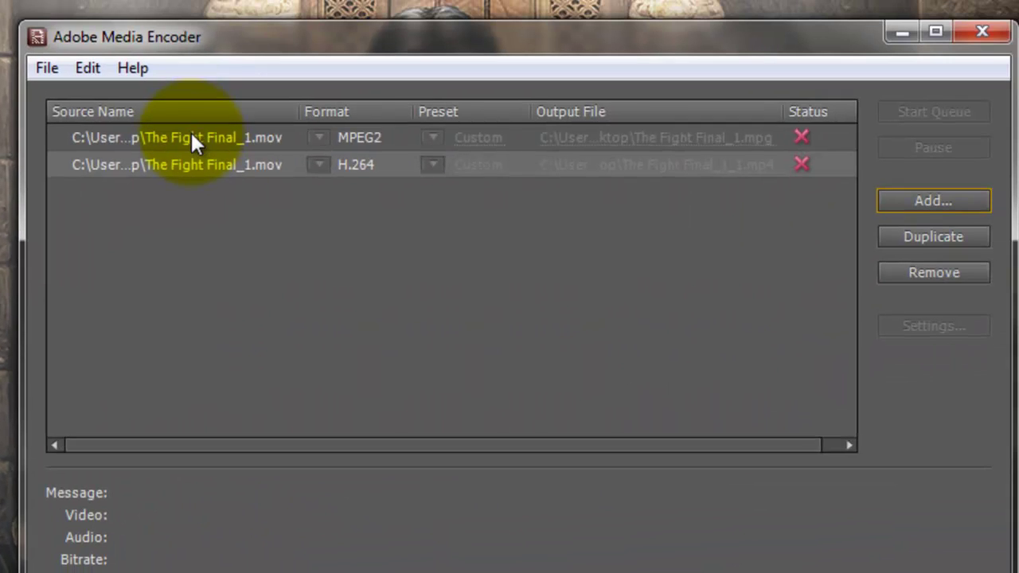
Select both The Fight Final_1.mov jobs (MPEG2 and H.264) and remove them from the queue.
{"action": "left_click", "coordinate": [190, 131]}
{"action": "left_click", "coordinate": [169, 165]}
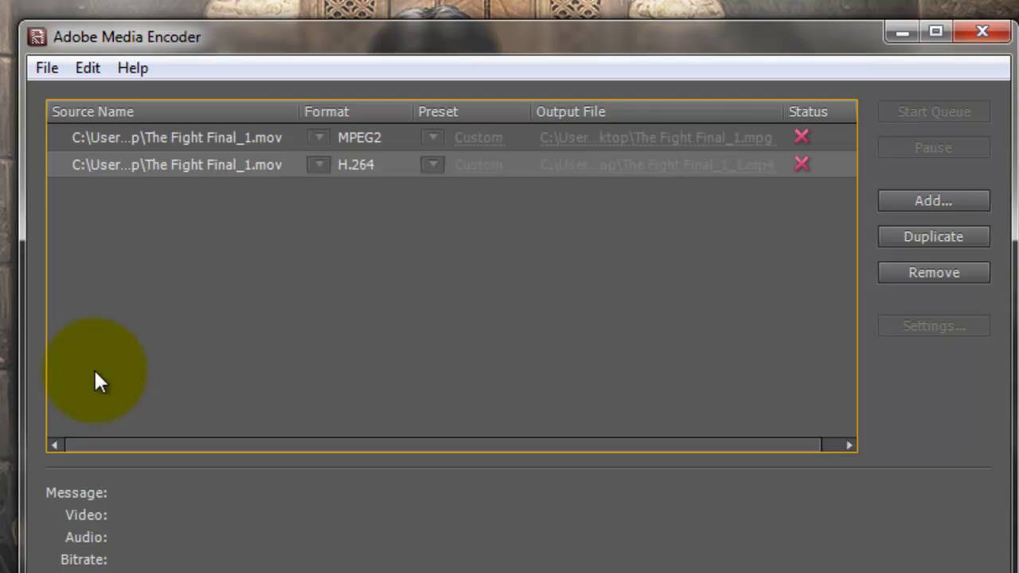
{"action": "left_click", "coordinate": [228, 141]}
{"action": "left_click", "coordinate": [170, 170]}
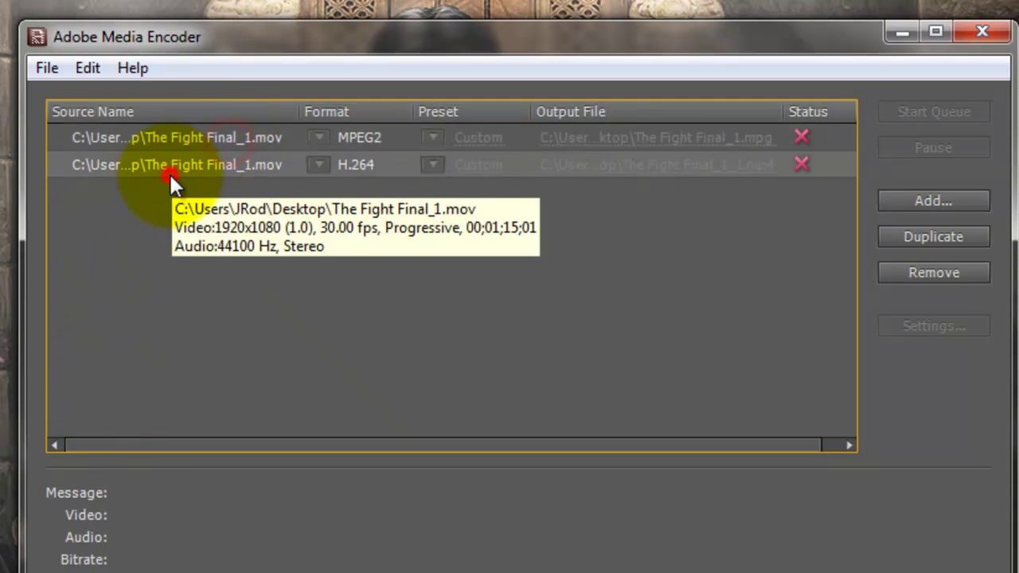
{"action": "left_click", "coordinate": [187, 144]}
{"action": "left_click", "coordinate": [183, 169]}
{"action": "left_click", "coordinate": [207, 132]}
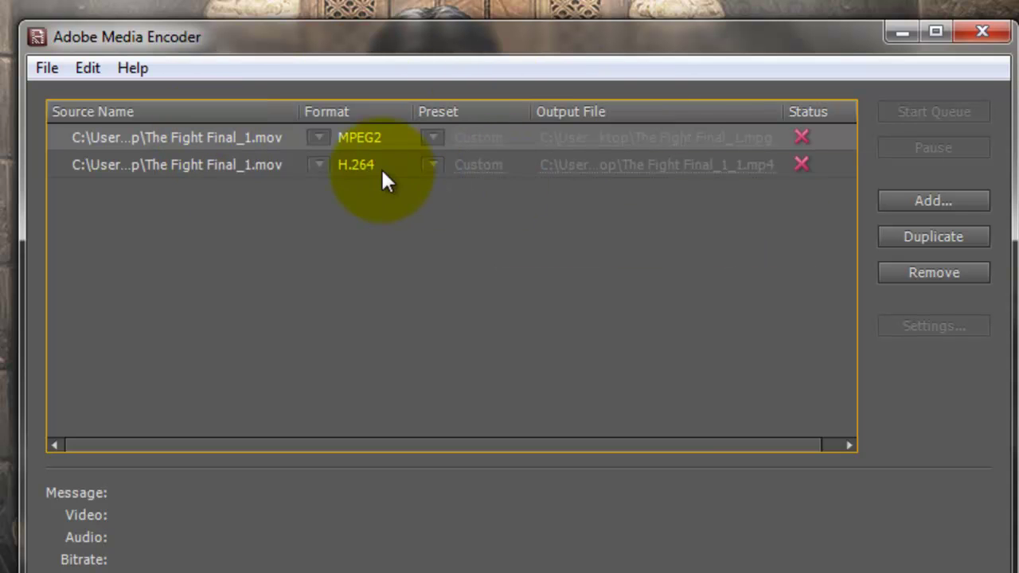
{"action": "left_click", "coordinate": [271, 166], "text": "shift"}
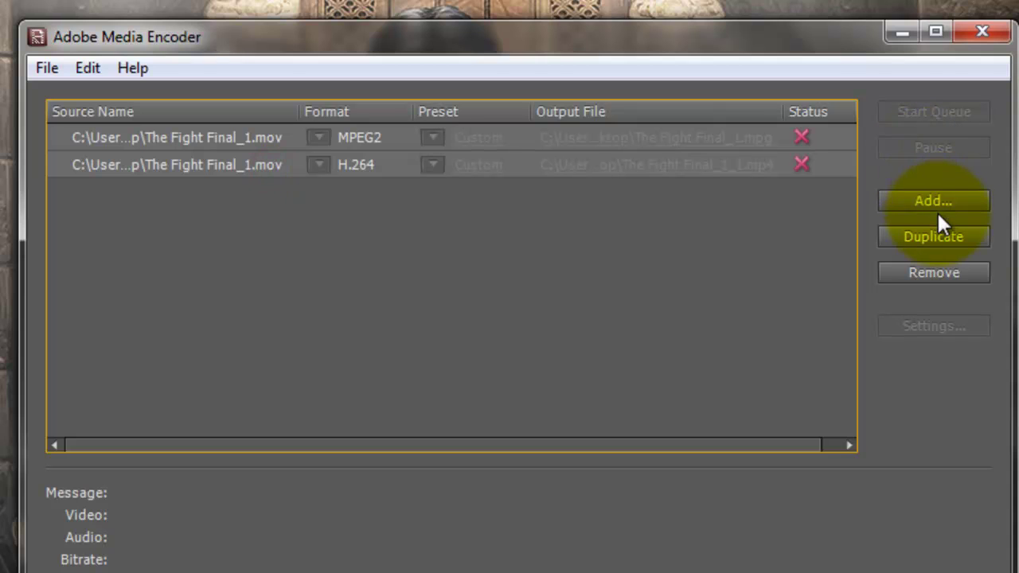
{"action": "left_click", "coordinate": [930, 275]}
Confirm clearing the queue, then add the 13-second shoot 180 .mov from the Desktop.
{"action": "left_click", "coordinate": [627, 463]}
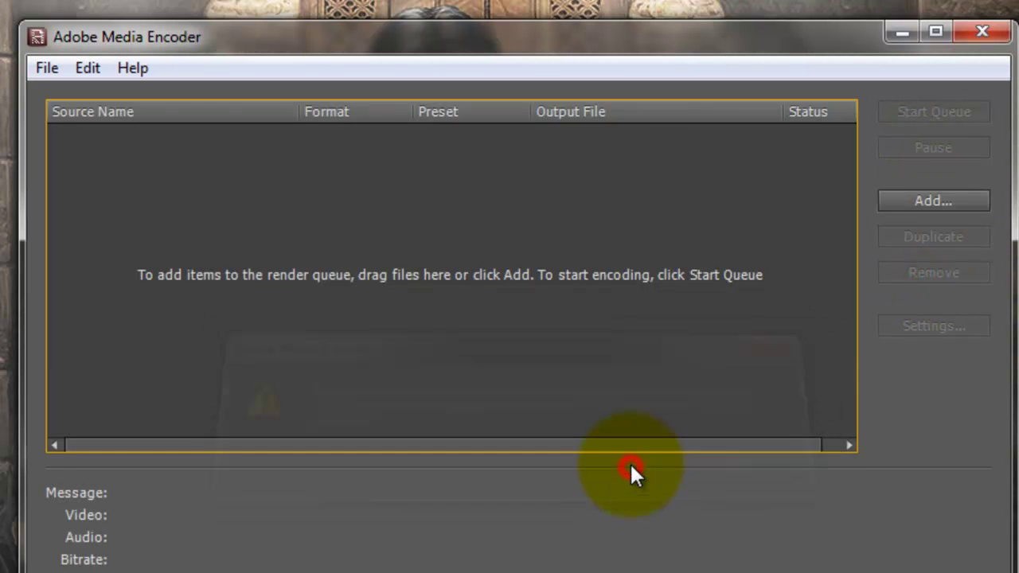
{"action": "left_click", "coordinate": [922, 200]}
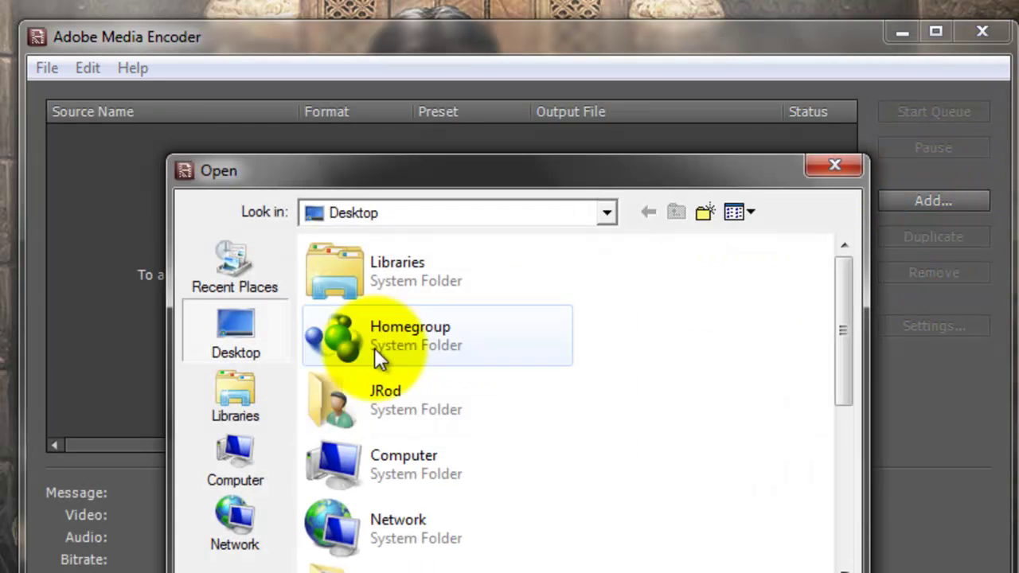
{"action": "scroll", "coordinate": [406, 348], "scroll_direction": "down", "scroll_amount": 3}
{"action": "scroll", "coordinate": [414, 344], "scroll_direction": "down", "scroll_amount": 3}
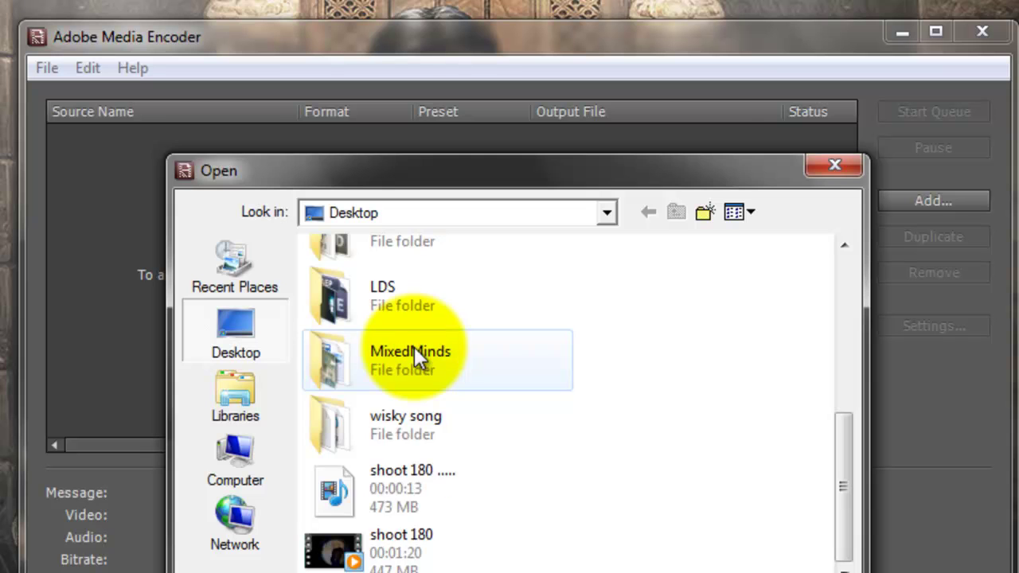
{"action": "left_click", "coordinate": [396, 494]}
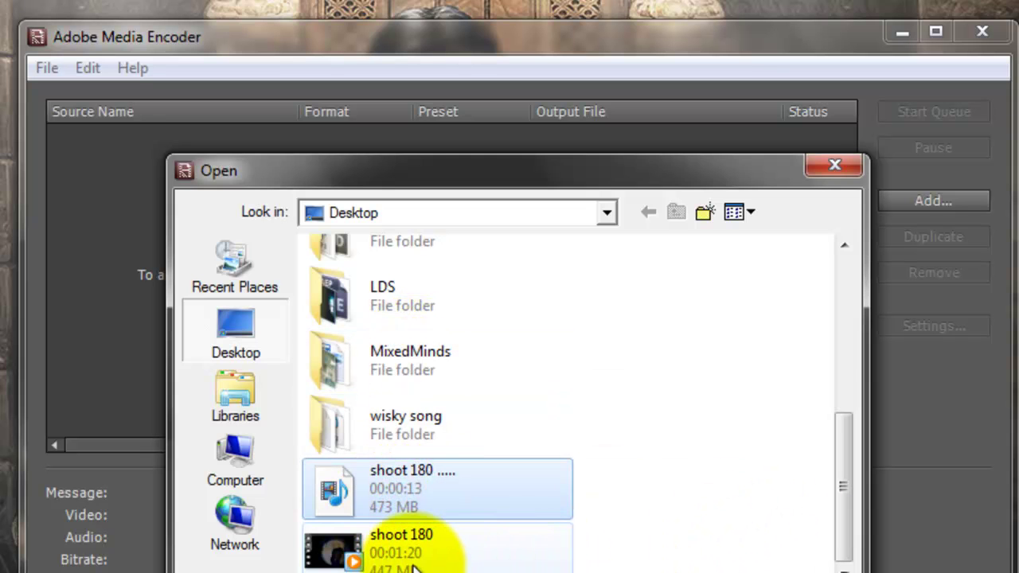
{"action": "left_click", "coordinate": [421, 542]}
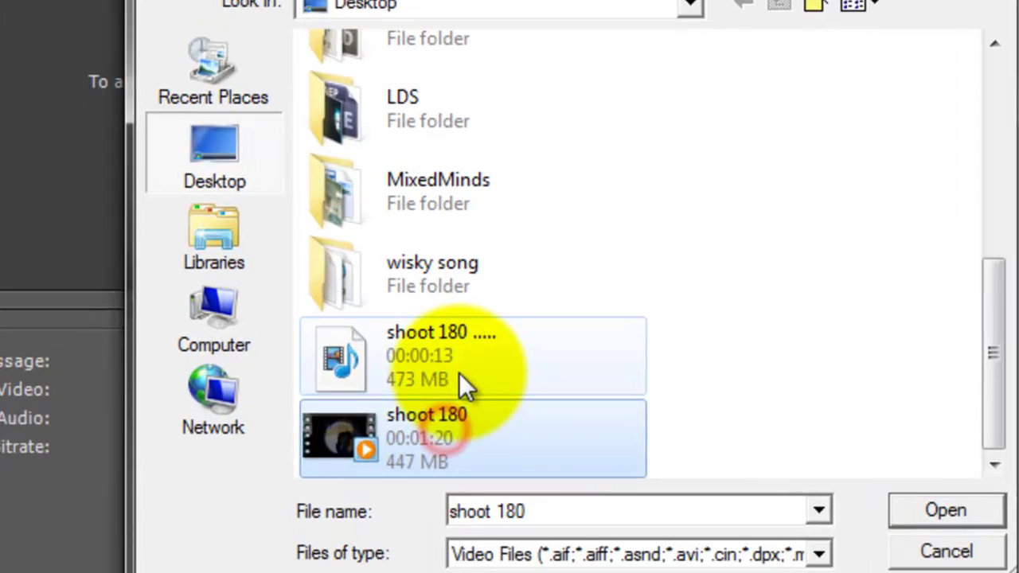
{"action": "left_click", "coordinate": [427, 503]}
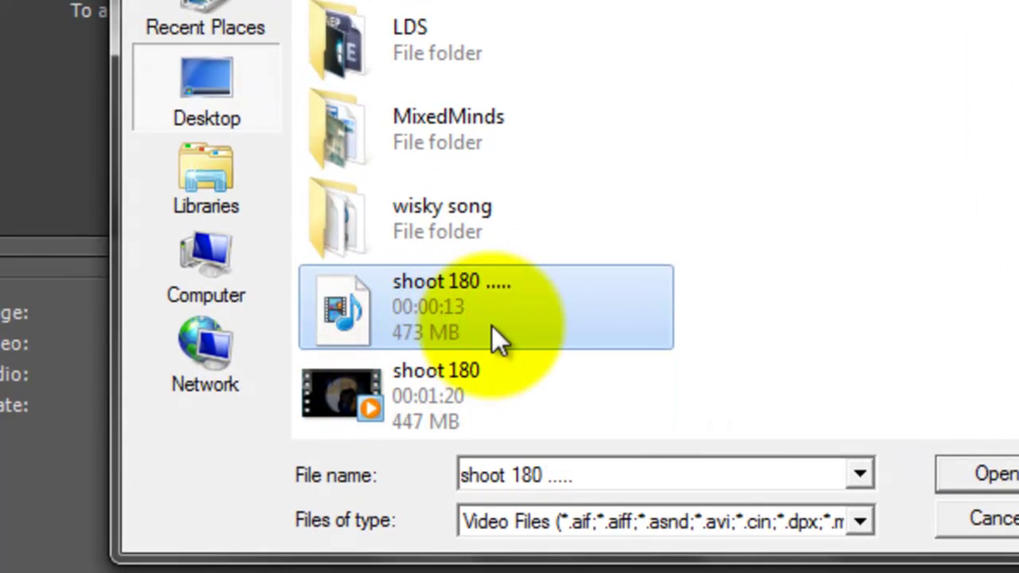
{"action": "left_click", "coordinate": [475, 393]}
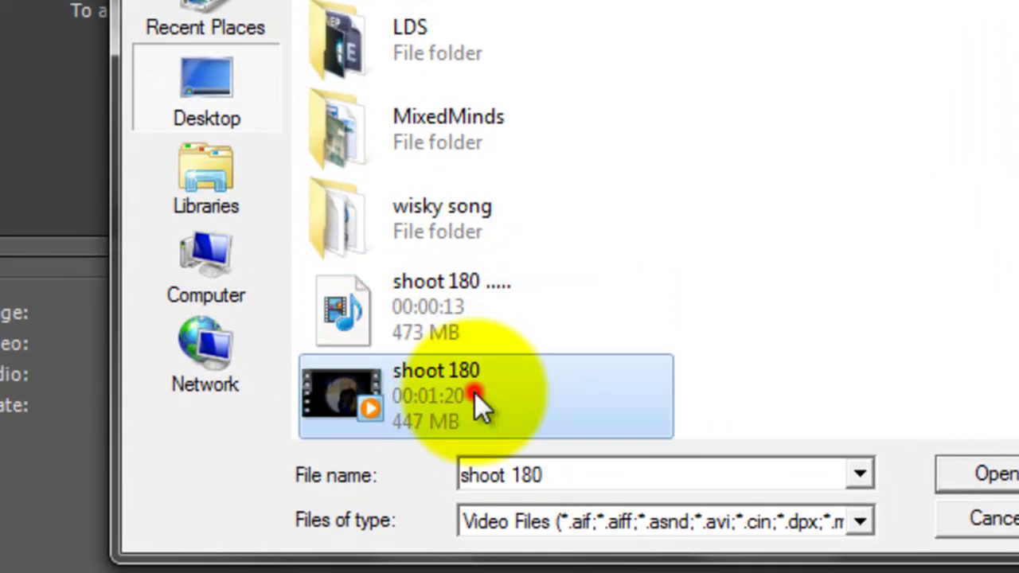
{"action": "left_click", "coordinate": [471, 317]}
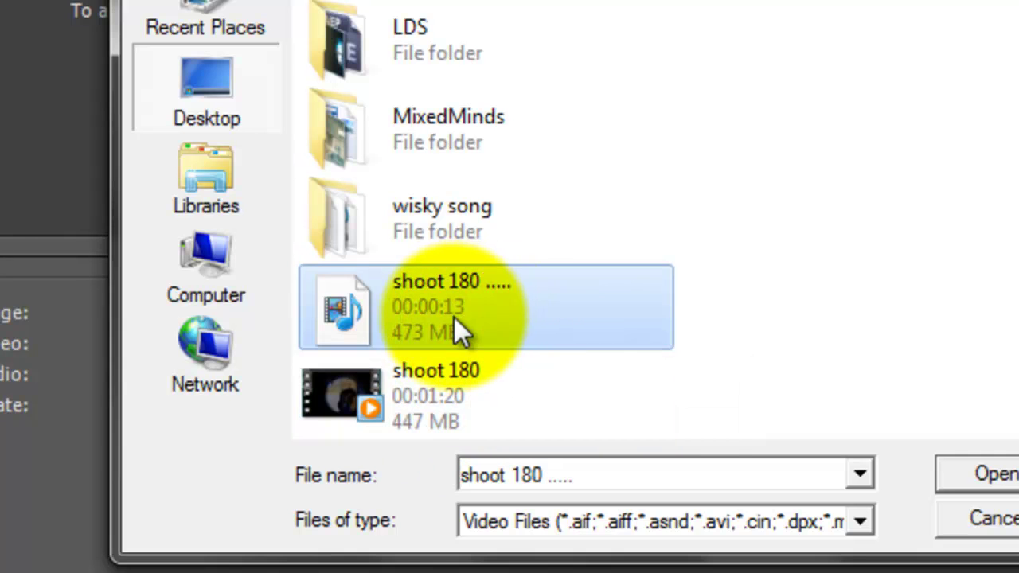
{"action": "left_click", "coordinate": [451, 403]}
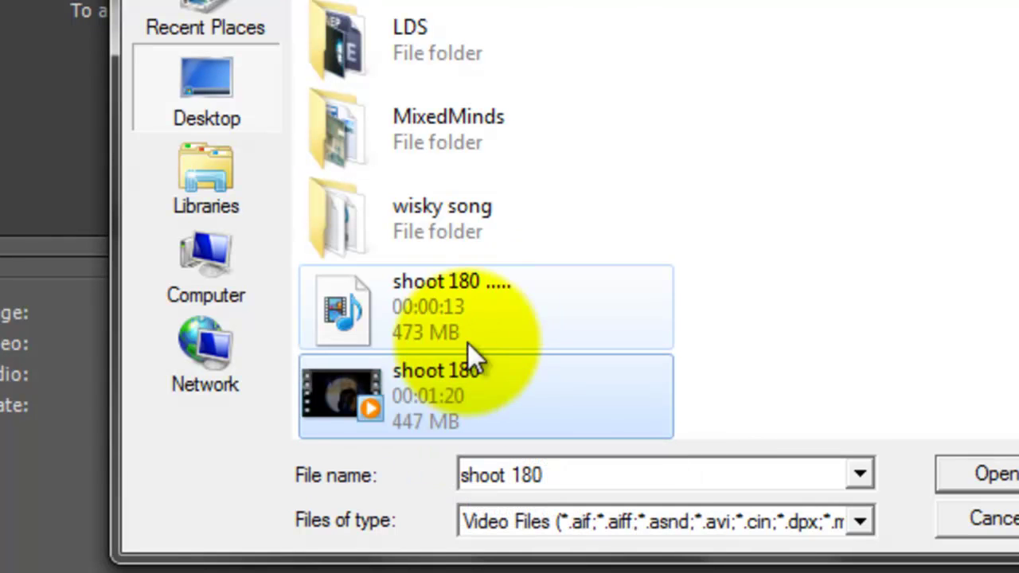
{"action": "left_click", "coordinate": [469, 311]}
{"action": "left_click", "coordinate": [975, 475]}
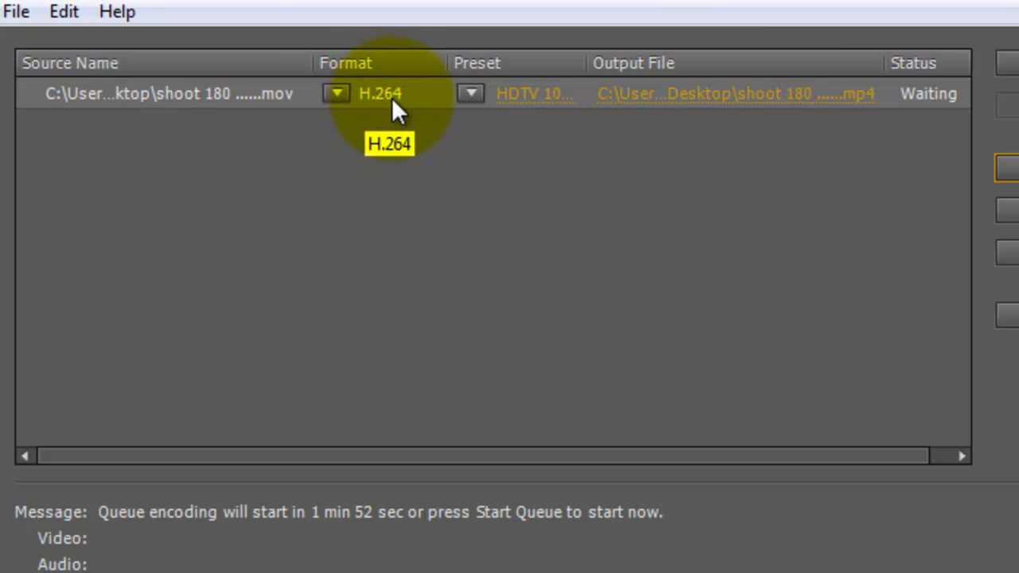
Set the shoot 180 job to H.264 with the HDTV 1080p 29.97 High Quality preset.
{"action": "left_click", "coordinate": [394, 97]}
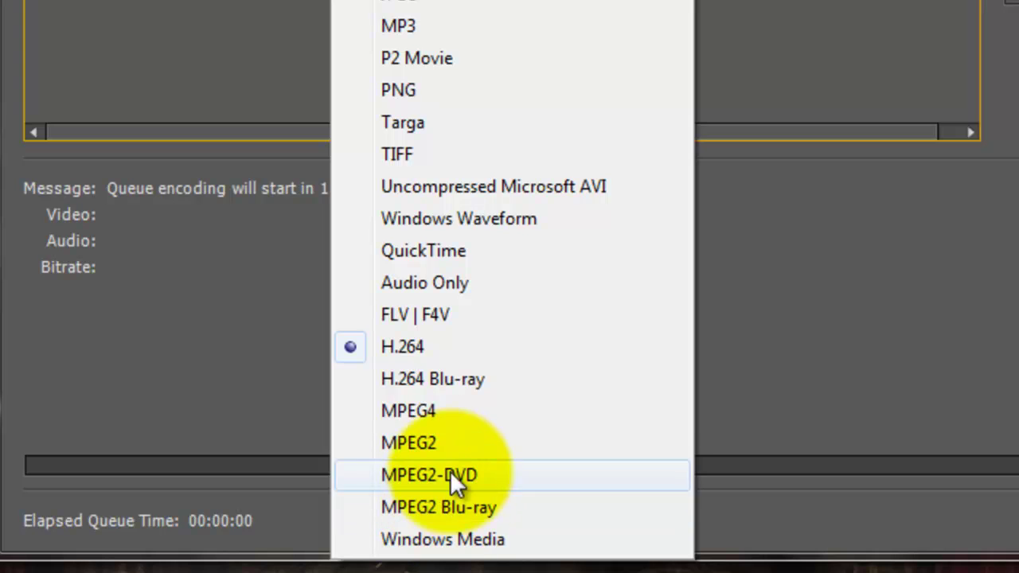
{"action": "left_click", "coordinate": [409, 351]}
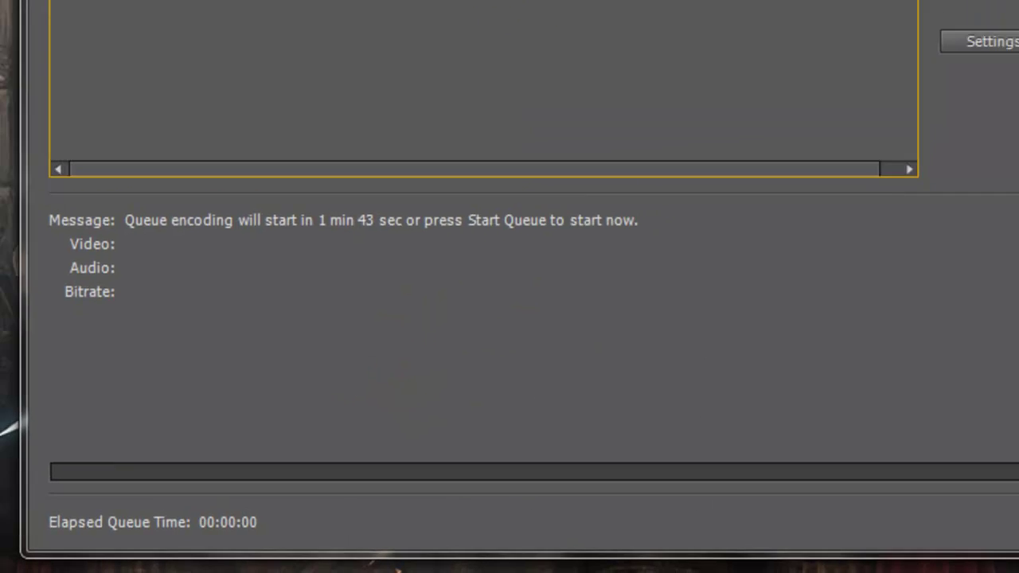
{"action": "left_click", "coordinate": [426, 18]}
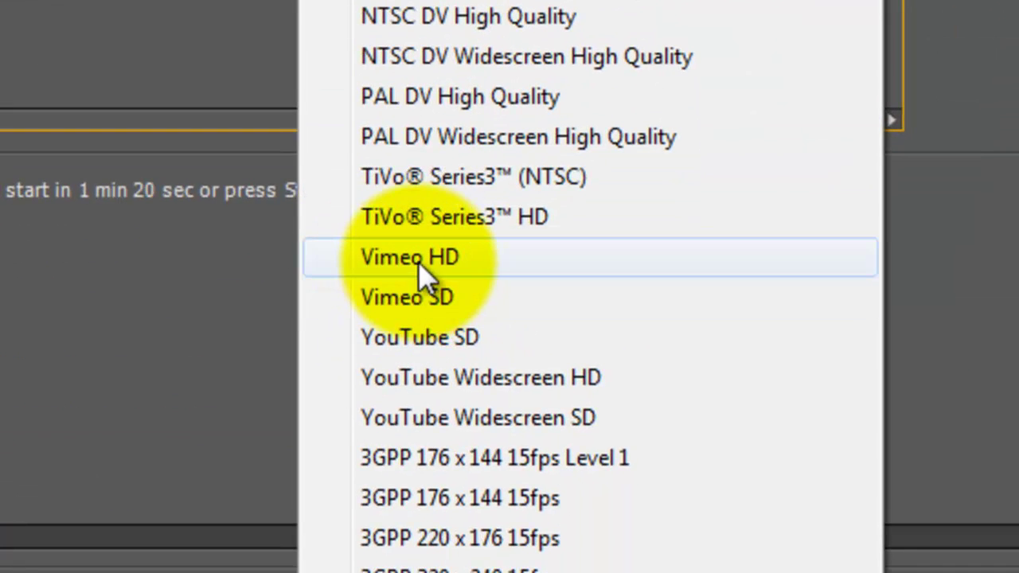
Apply the HDTV 1080p preset, name the output Final.mp4 on the desktop, and start encoding.
{"action": "left_click", "coordinate": [575, 200]}
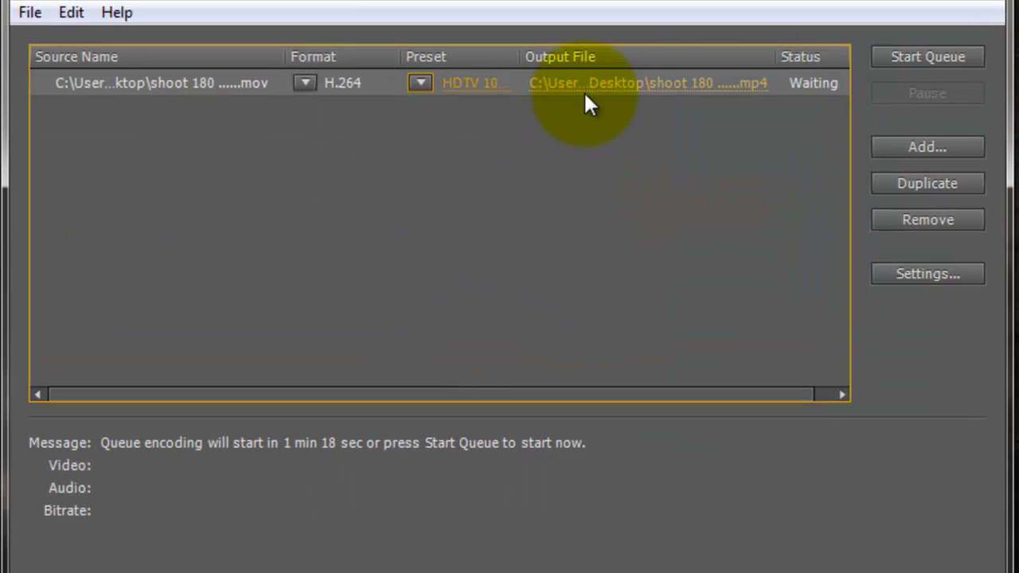
{"action": "left_click", "coordinate": [701, 84]}
{"action": "left_click", "coordinate": [492, 551]}
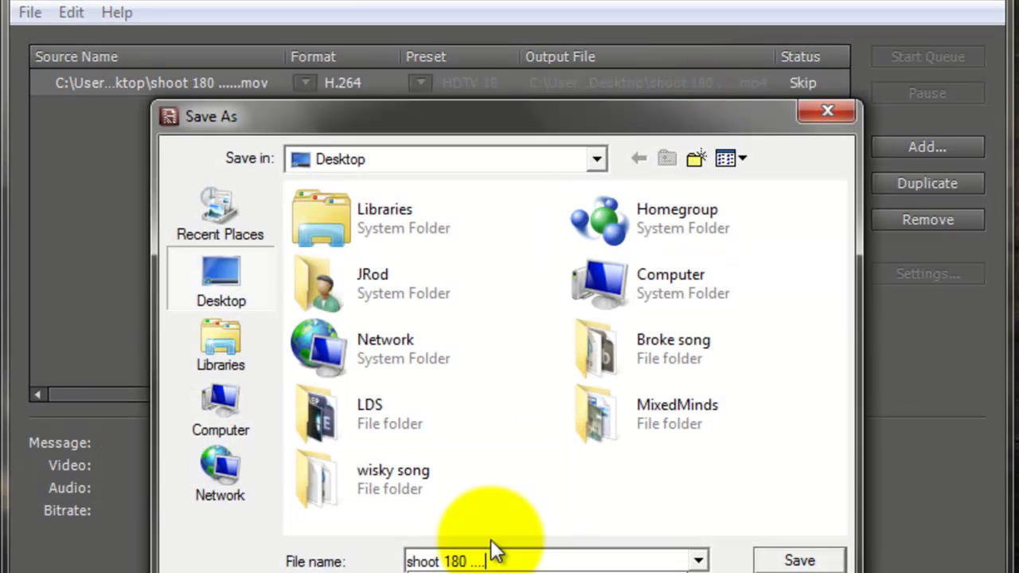
{"action": "key", "text": "BackSpace"}
{"action": "key", "text": "BackSpace"}
{"action": "key", "text": "BackSpace"}
{"action": "key", "text": "BackSpace"}
{"action": "key", "text": "BackSpace"}
{"action": "key", "text": "BackSpace"}
{"action": "key", "text": "BackSpace"}
{"action": "key", "text": "BackSpace"}
{"action": "key", "text": "BackSpace"}
{"action": "key", "text": "BackSpace"}
{"action": "key", "text": "BackSpace"}
{"action": "key", "text": "BackSpace"}
{"action": "key", "text": "BackSpace"}
{"action": "key", "text": "BackSpace"}
{"action": "type", "text": "Final"}
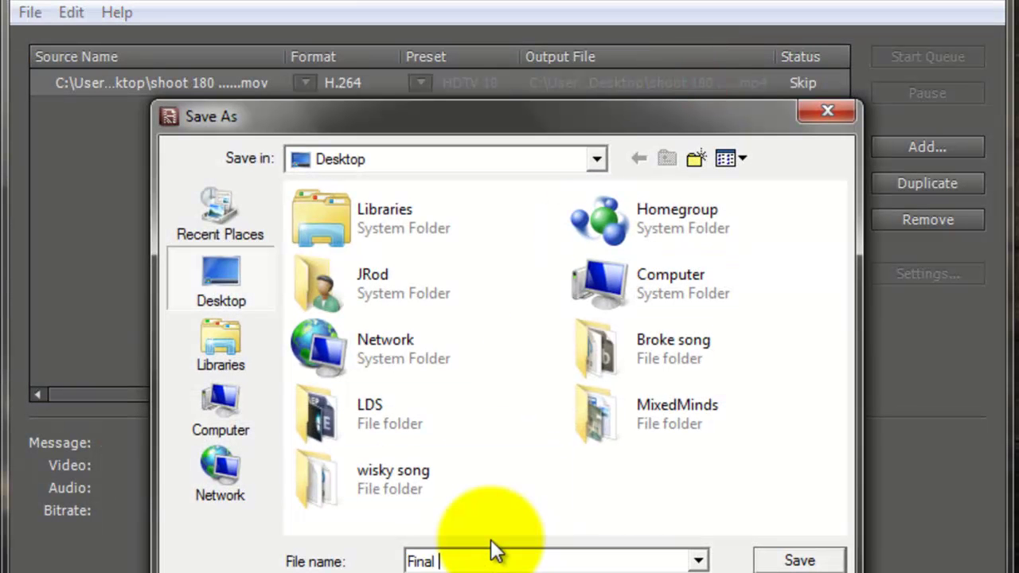
{"action": "key", "text": "Return"}
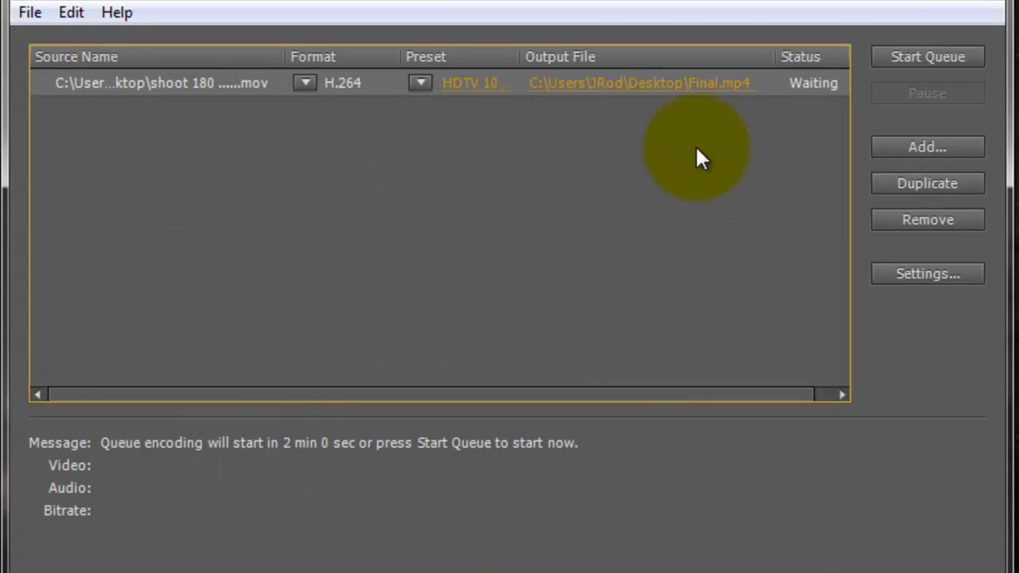
{"action": "left_click", "coordinate": [948, 63]}
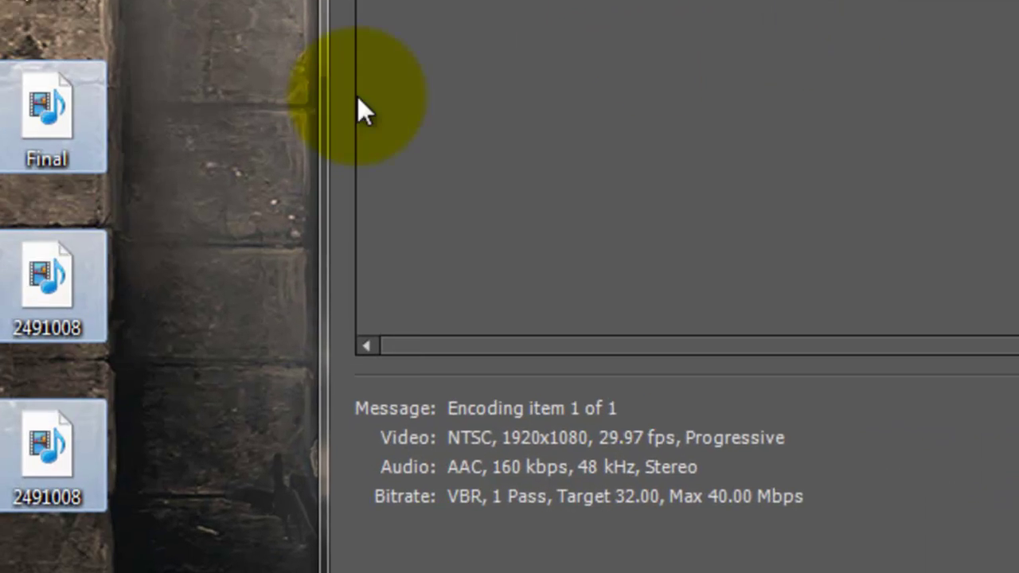
While encoding runs, select the new Final file on the desktop, then deselect it.
{"action": "left_click", "coordinate": [168, 107]}
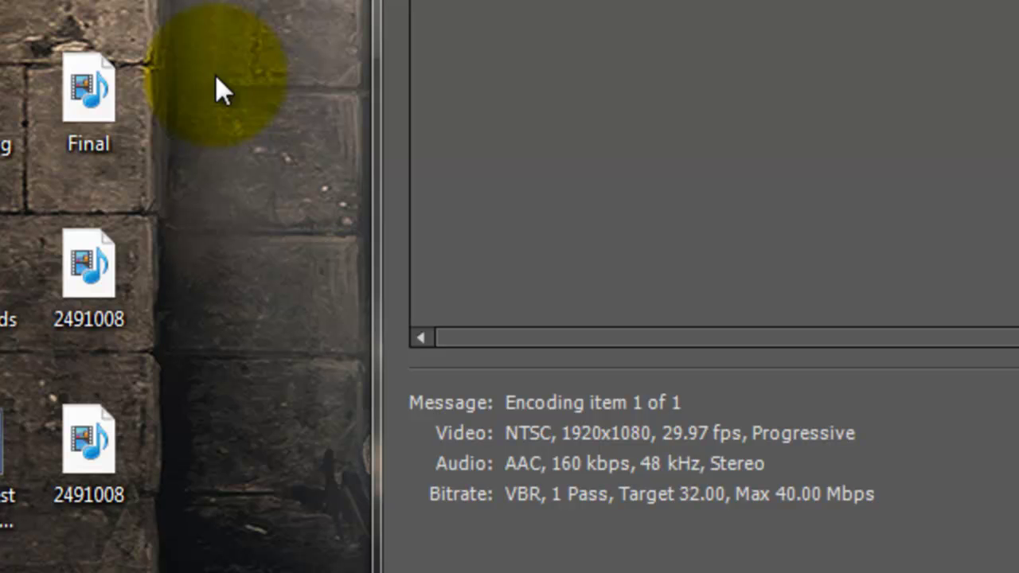
{"action": "left_click_drag", "start_coordinate": [234, 85], "coordinate": [98, 162]}
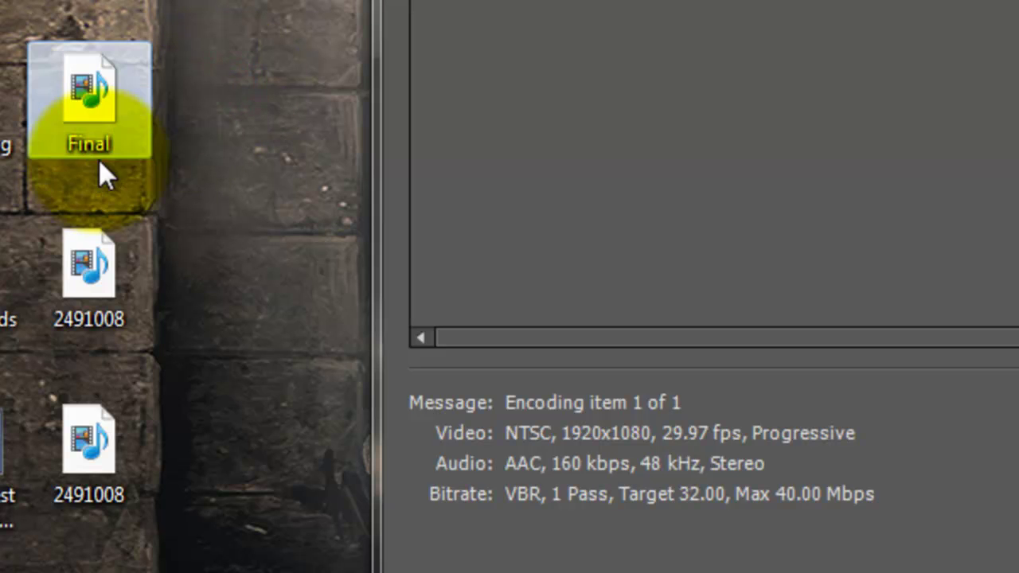
{"action": "left_click", "coordinate": [136, 524]}
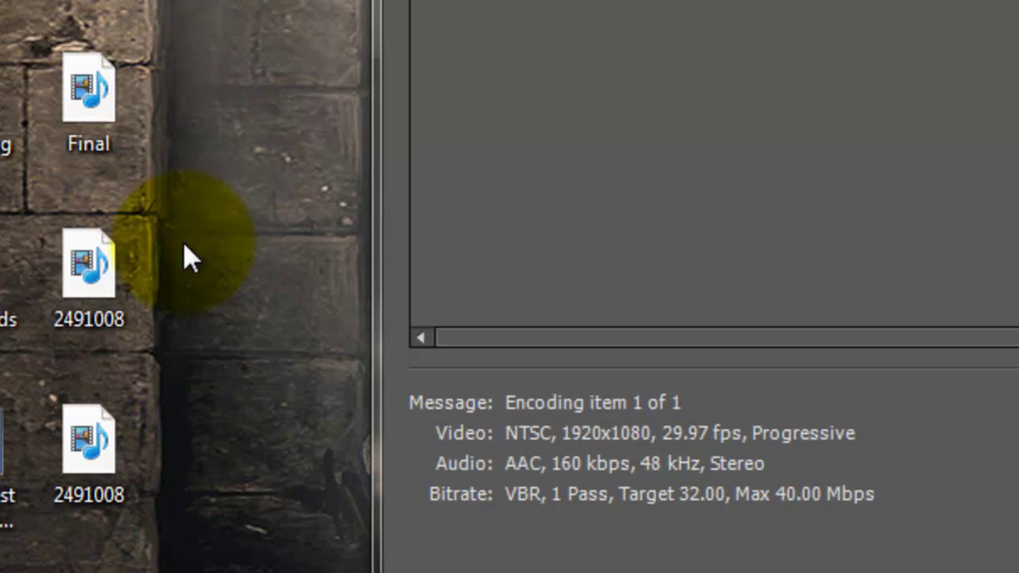